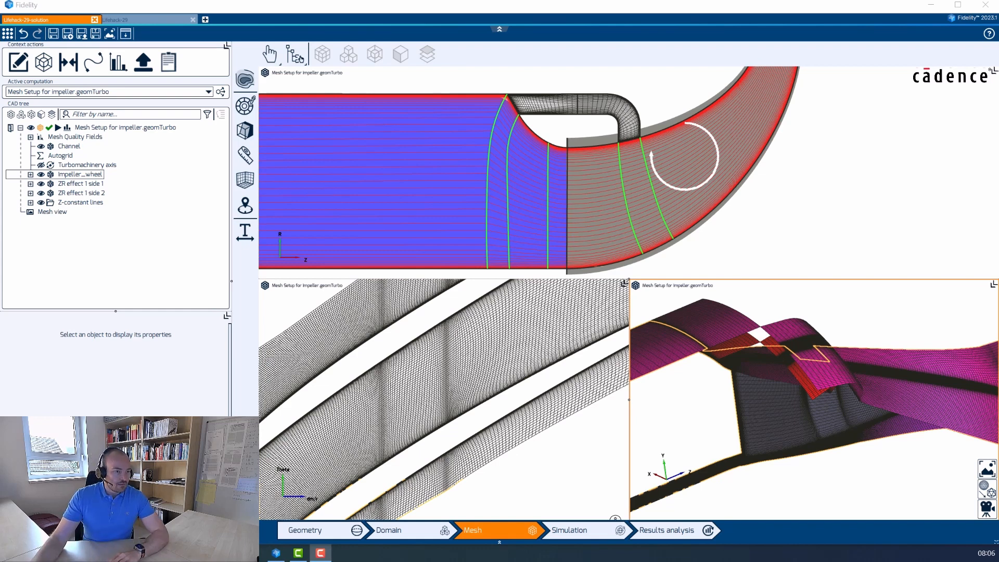
# Enlarge and centre the meridional view on the cavity, then maximise and orbit the 3D impeller mesh.
pyautogui.click(838, 280)
pyautogui.moveTo(840, 279); pyautogui.dragTo(832, 387)
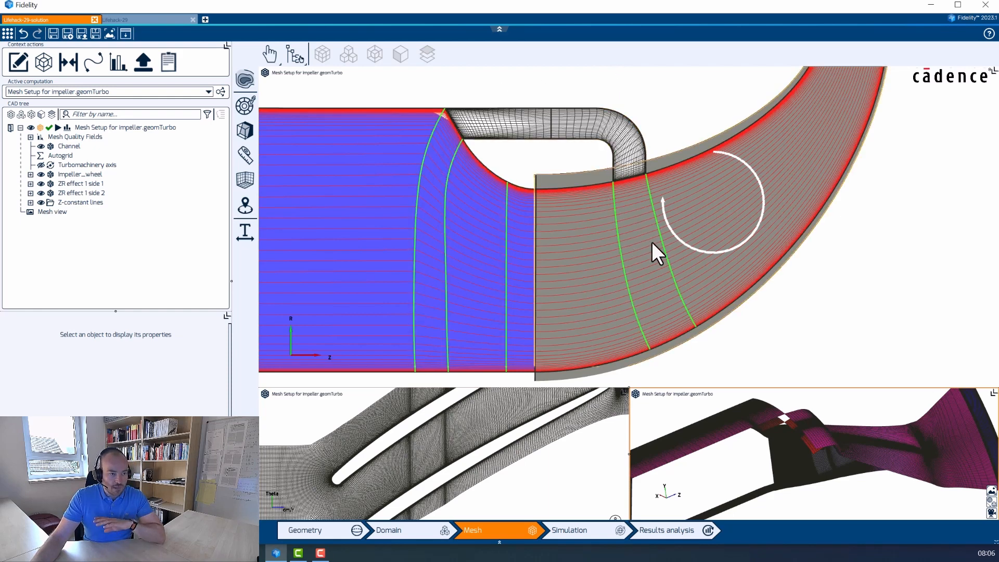
pyautogui.moveTo(549, 256); pyautogui.dragTo(562, 189, button='middle')
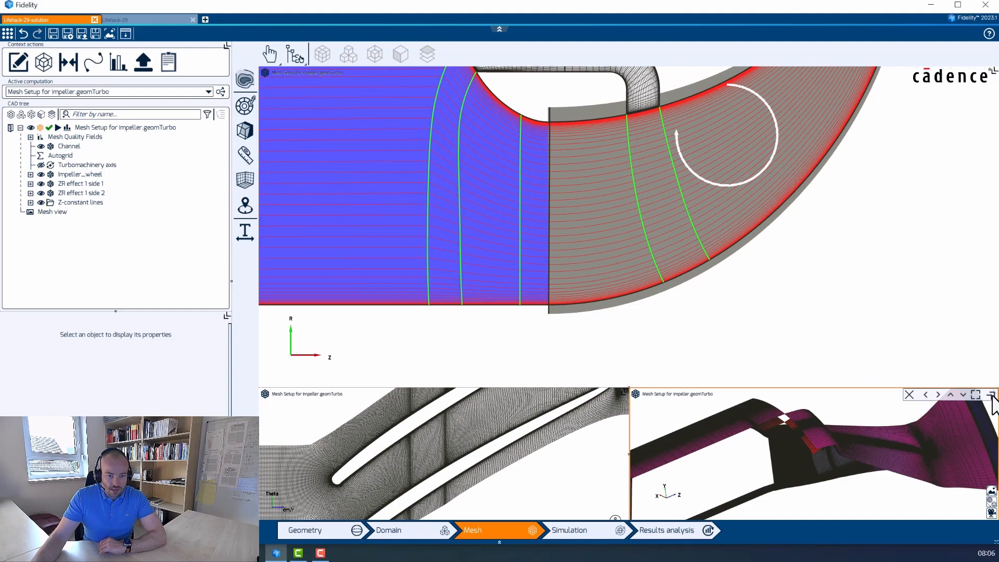
pyautogui.click(993, 393)
pyautogui.moveTo(589, 328); pyautogui.dragTo(648, 403)
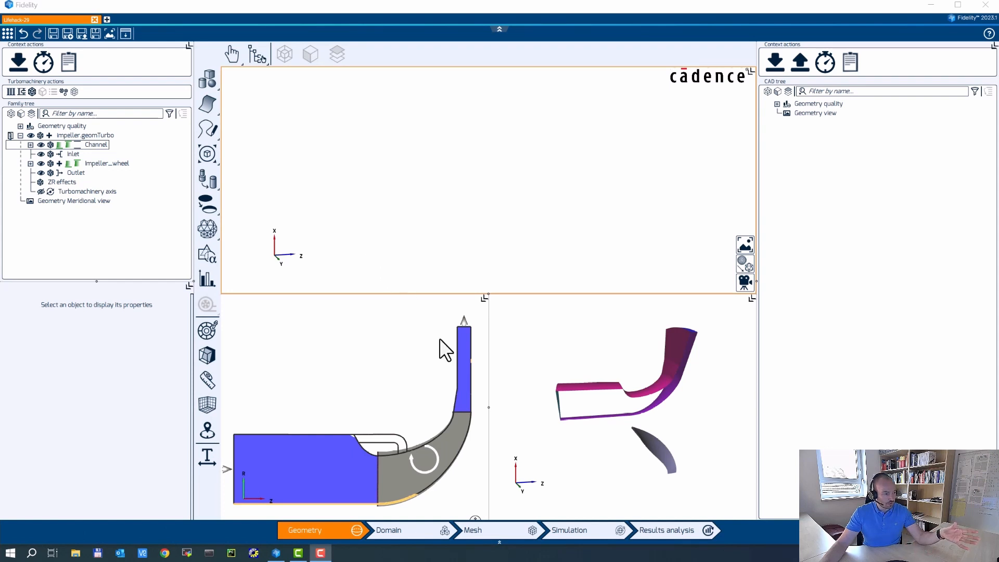
# Add a ZR effect with 2 channel connections to impeller.geomTurbo and expand ZR effects to show ZR effect 1.
pyautogui.click(468, 301)
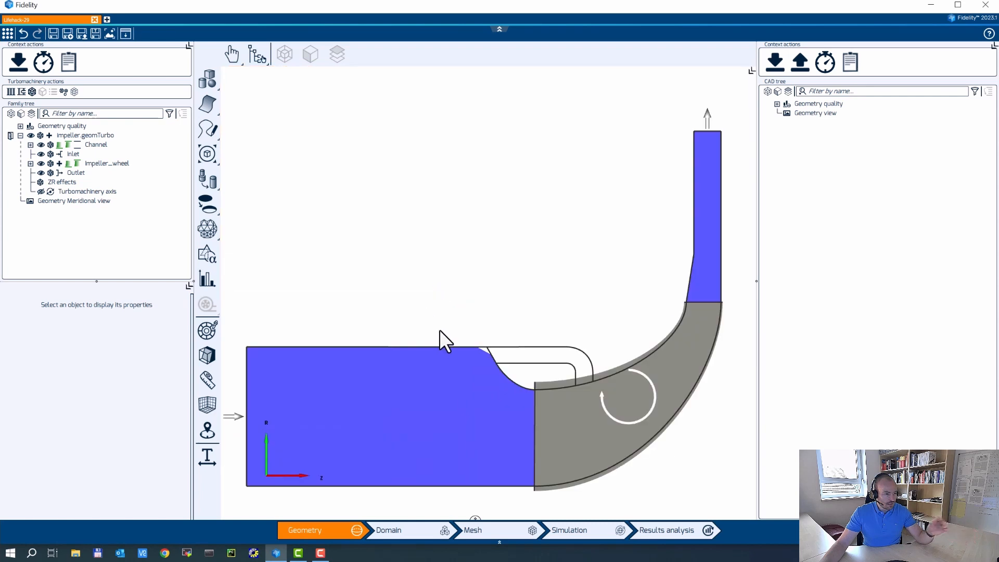
pyautogui.scroll(5, 505, 249)
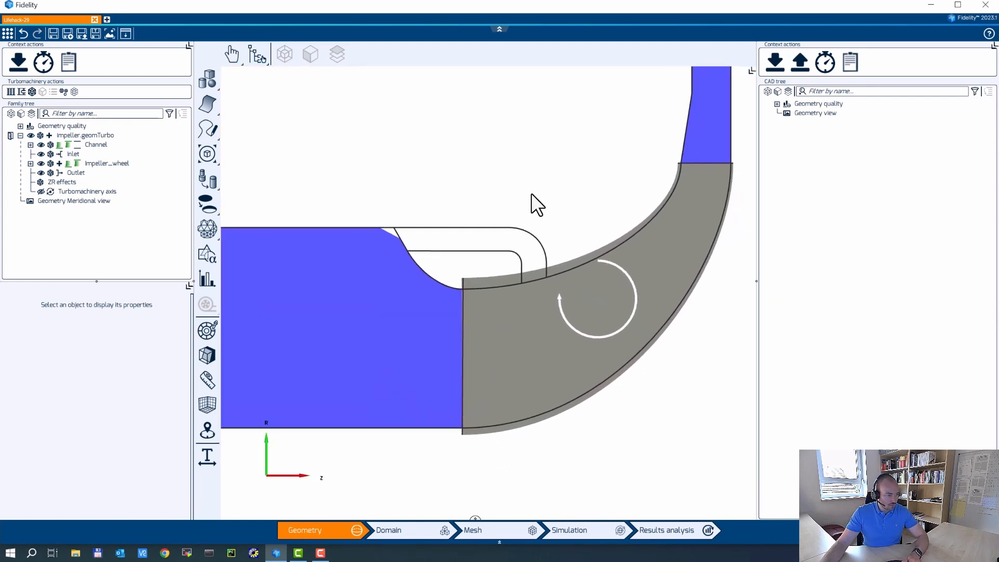
pyautogui.moveTo(531, 193); pyautogui.dragTo(527, 194, button='middle')
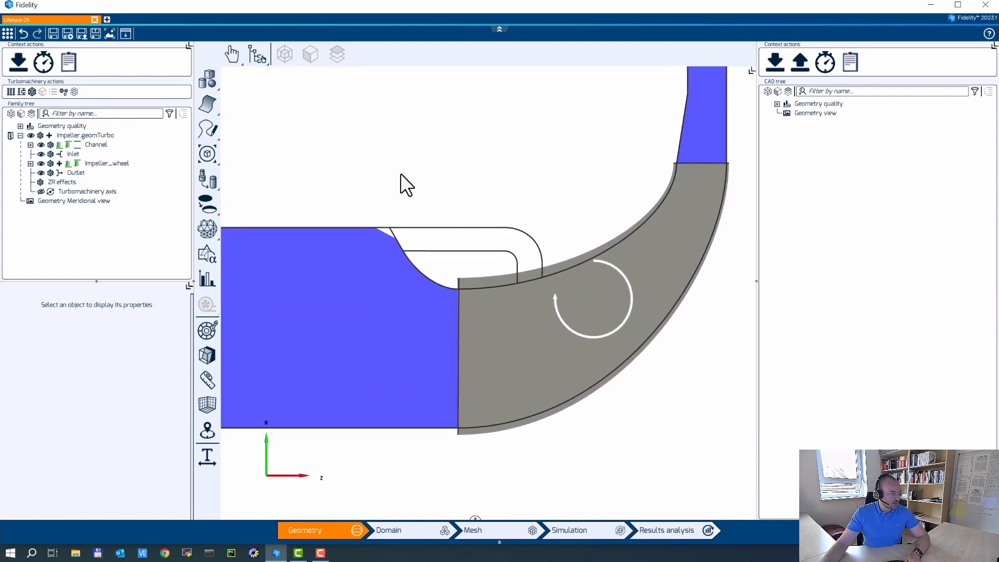
pyautogui.click(55, 183)
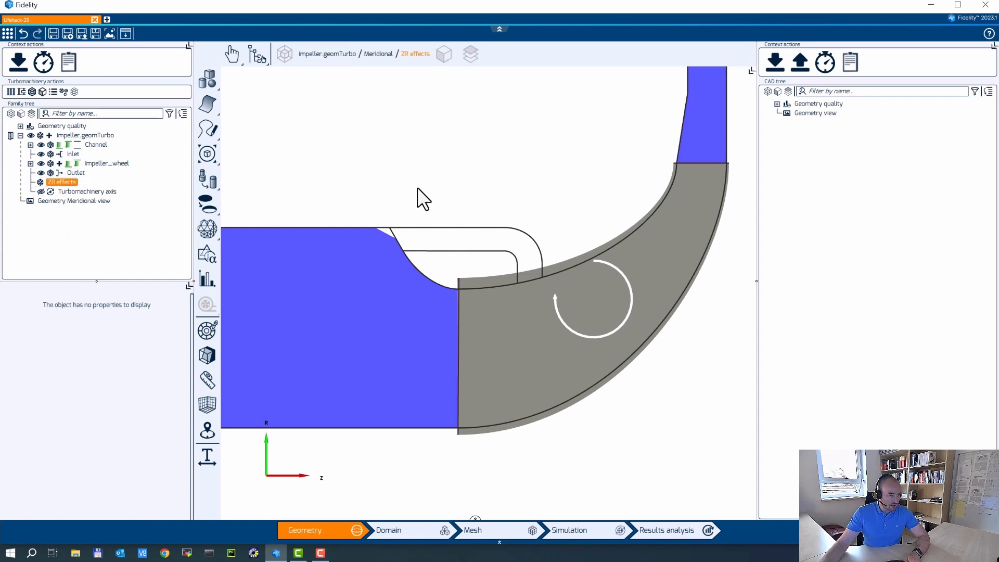
pyautogui.click(65, 137)
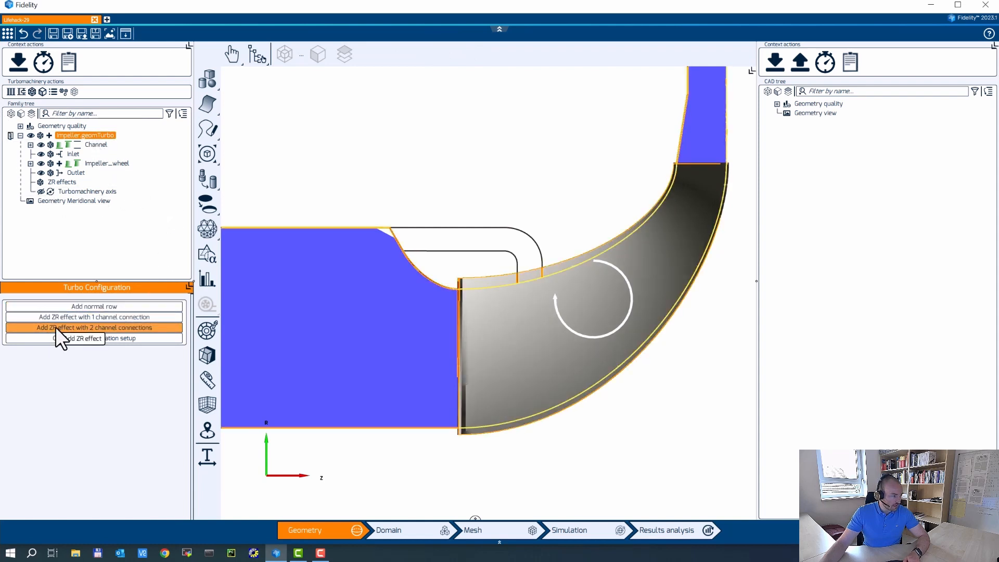
pyautogui.click(83, 327)
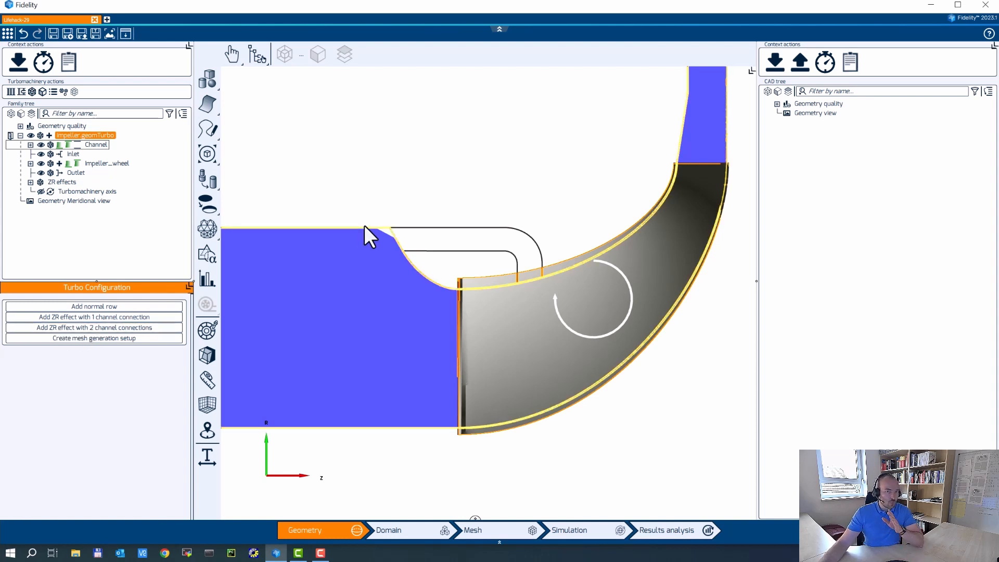
pyautogui.click(30, 183)
pyautogui.click(63, 183)
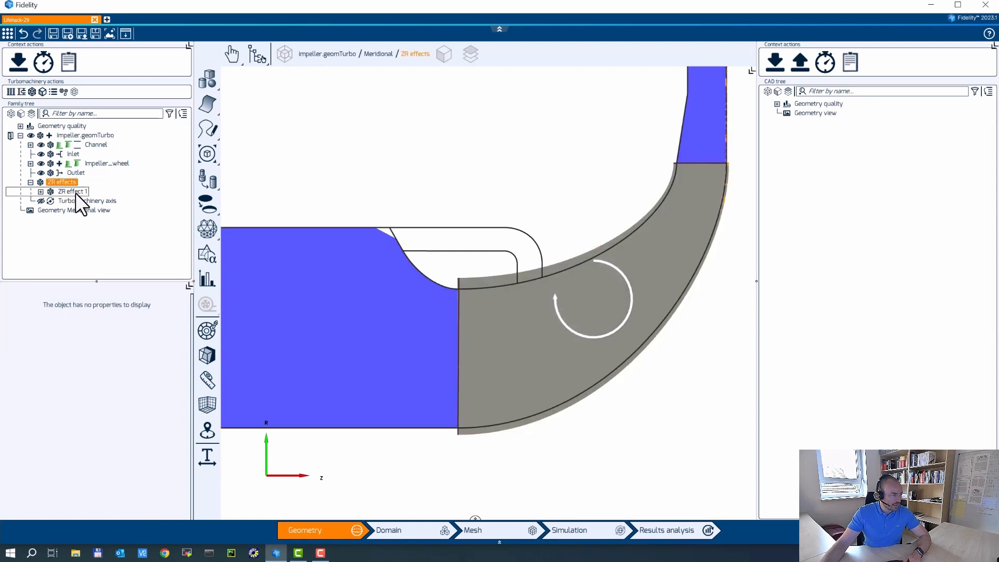
# Define ZR effect 1's boundaries by picking the two cavity curves.
pyautogui.click(76, 193)
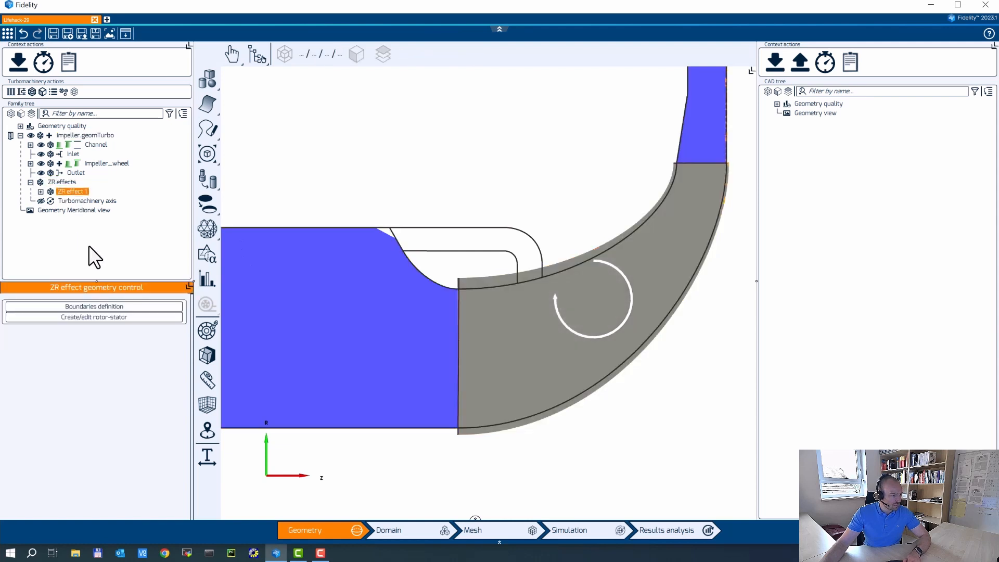
pyautogui.click(87, 307)
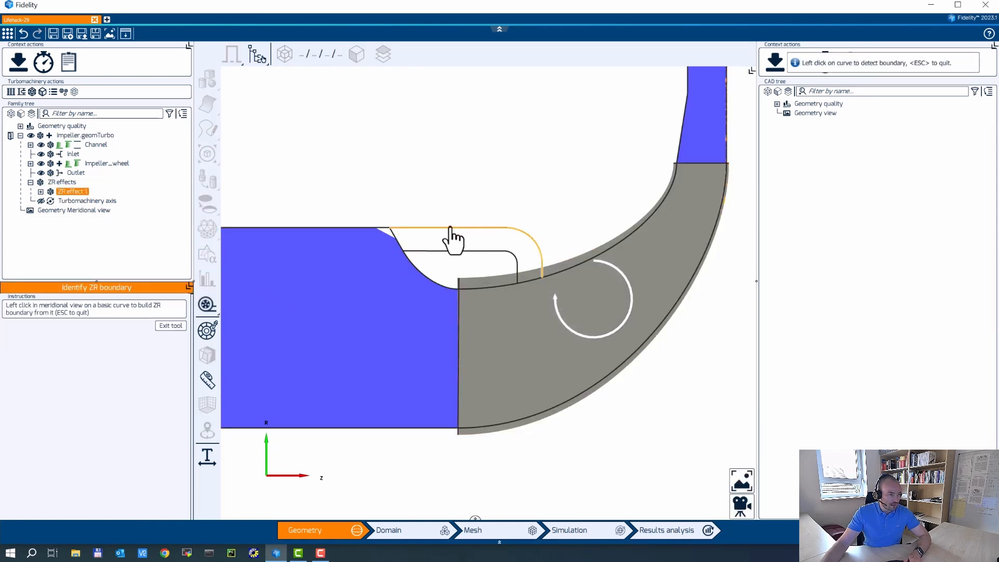
pyautogui.click(450, 229)
pyautogui.click(454, 251)
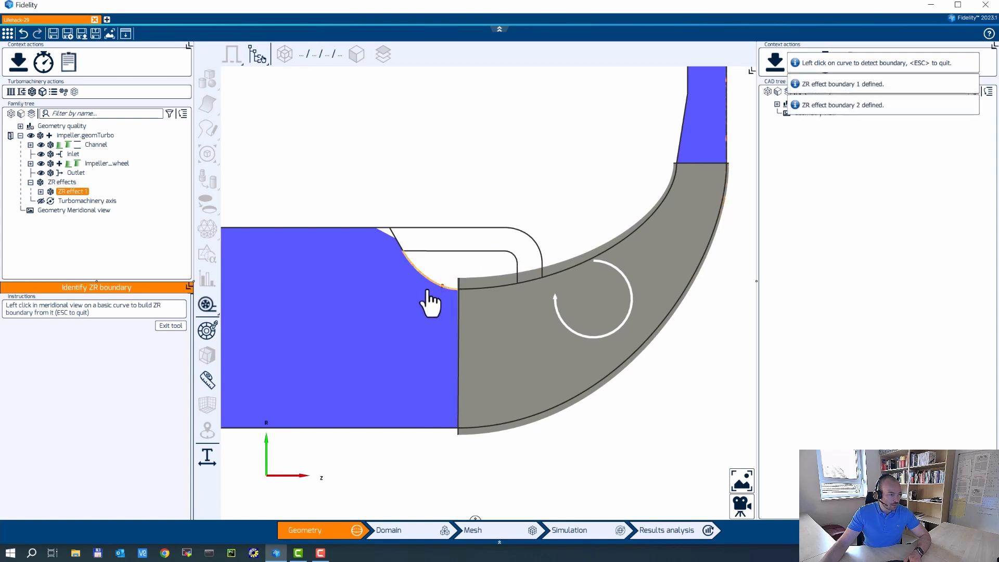
pyautogui.click(170, 326)
# Create a rotor-stator line from the upper to the lower cavity wall.
pyautogui.click(84, 327)
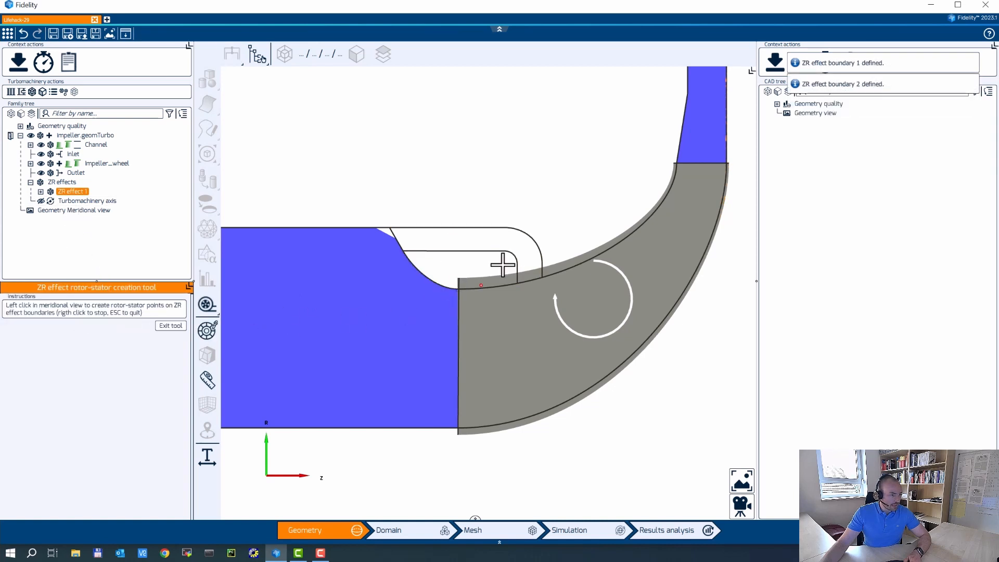
pyautogui.scroll(3, 486, 227)
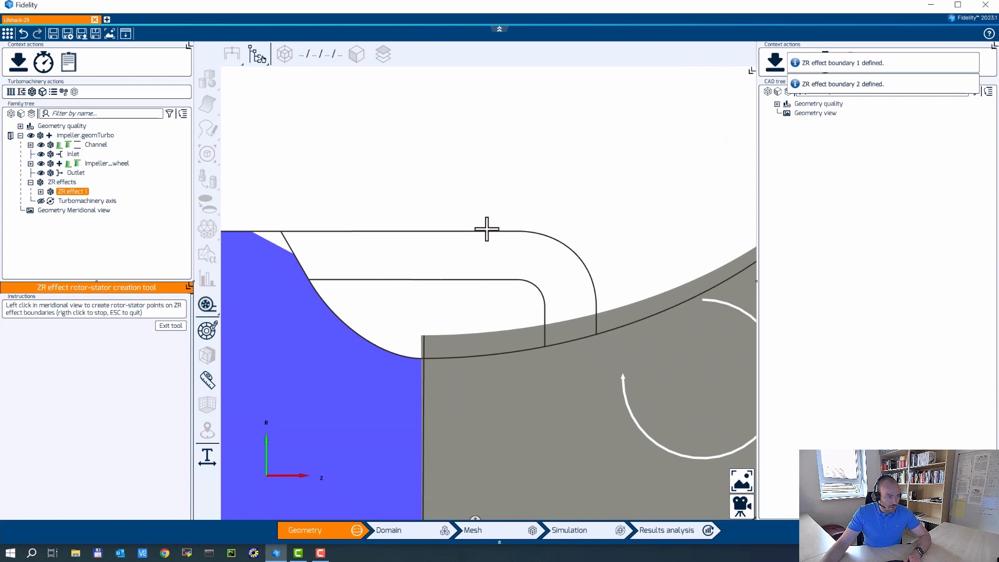
pyautogui.click(486, 231)
pyautogui.click(486, 279)
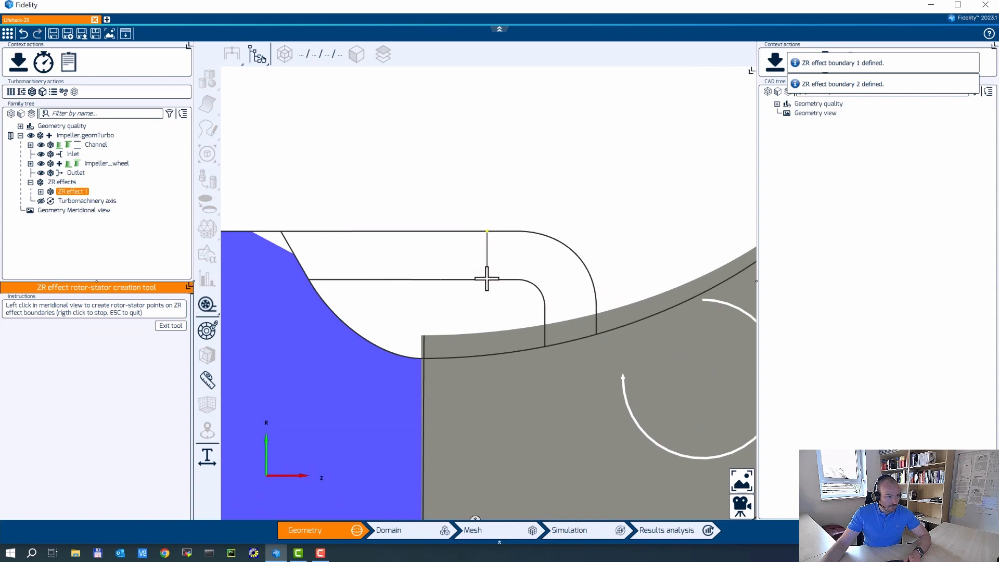
pyautogui.scroll(-2, 587, 156)
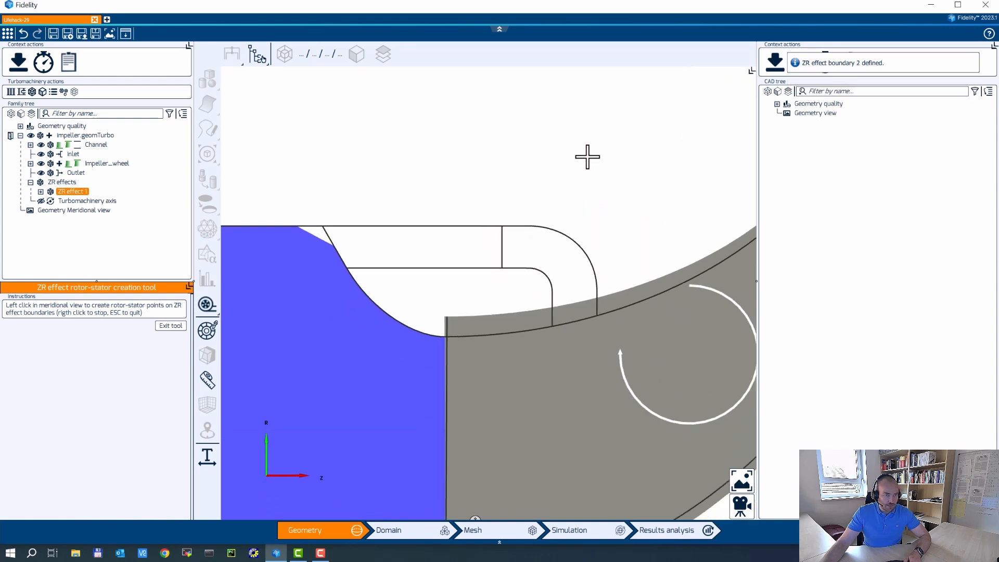
pyautogui.rightClick(575, 132)
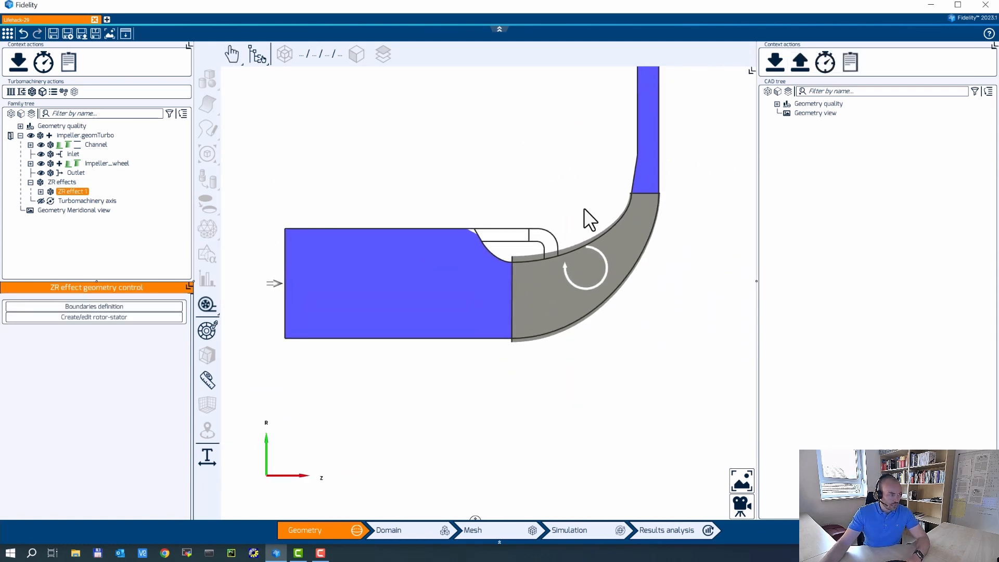
# Review ZR effect 1's boundaries, then collapse the tree and close impeller.geomTurbo.
pyautogui.click(40, 192)
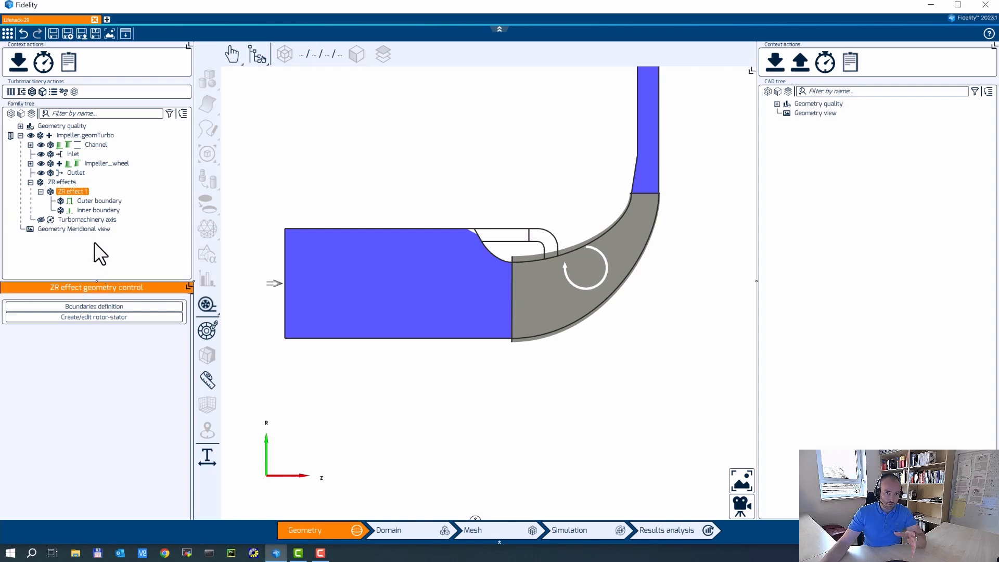
pyautogui.click(30, 182)
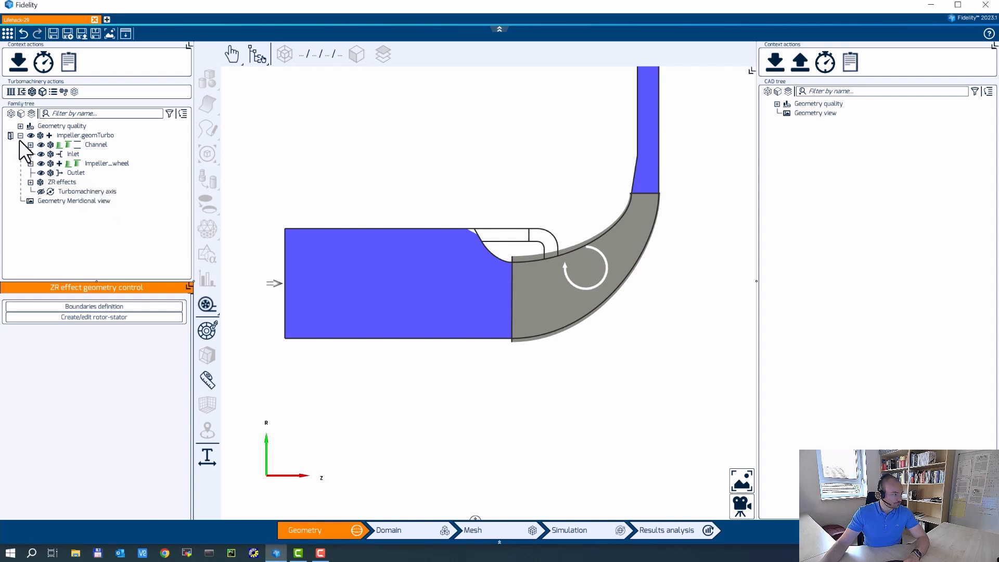
pyautogui.click(21, 135)
pyautogui.click(11, 136)
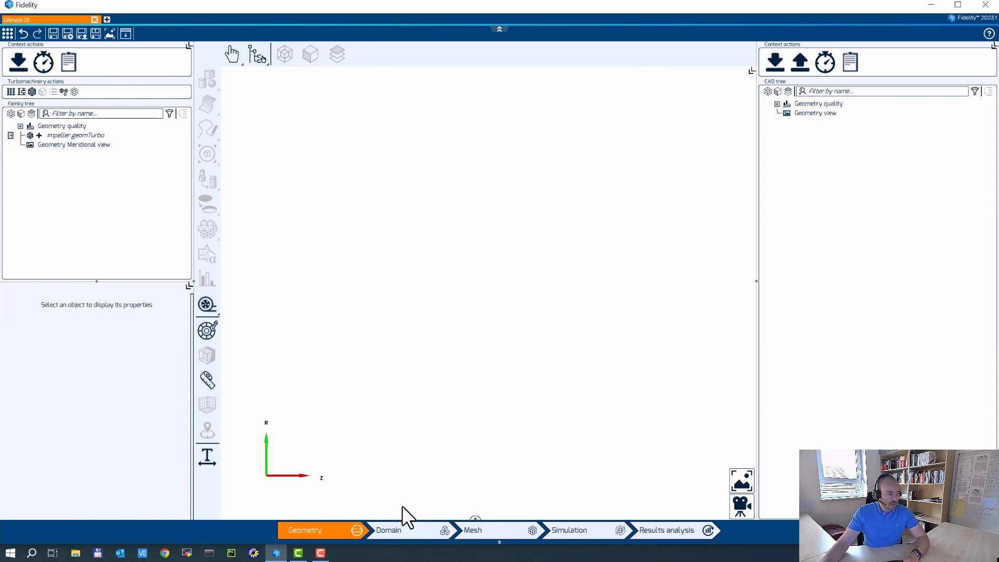
# Go to the Domain stage and check the ZR effect 1 Side 1 and Side 2 domains.
pyautogui.click(454, 532)
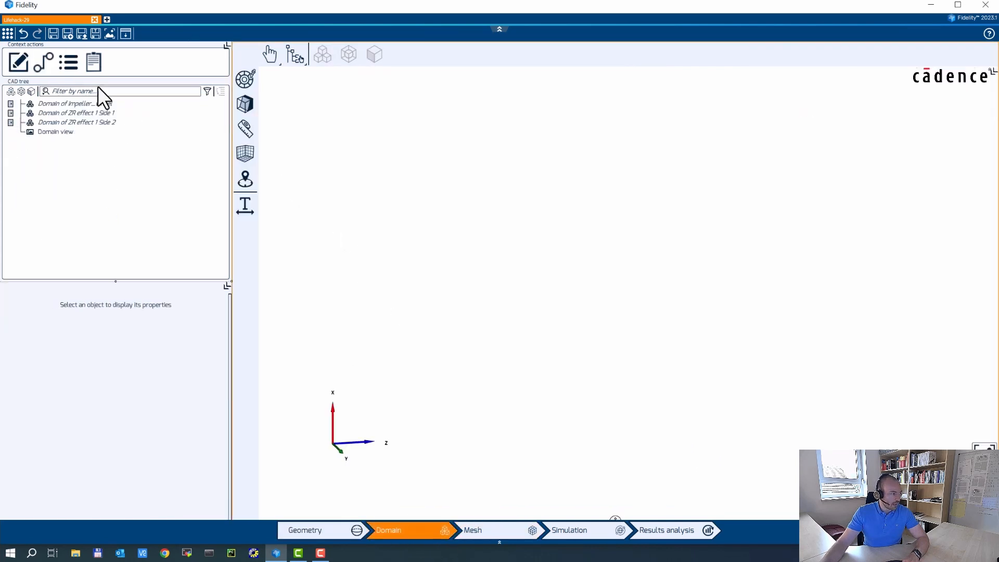
pyautogui.click(10, 112)
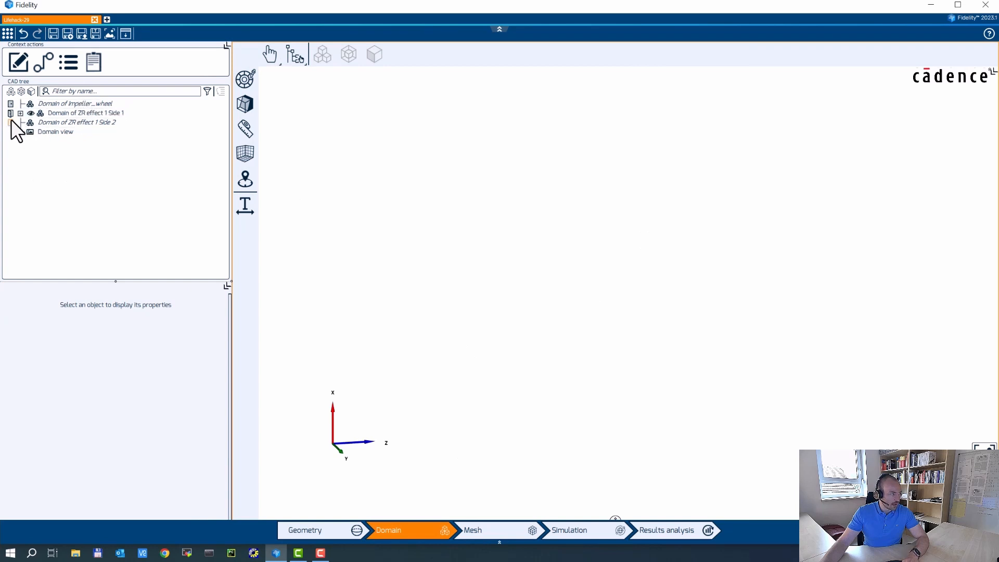
pyautogui.click(10, 121)
pyautogui.click(10, 112)
pyautogui.click(11, 122)
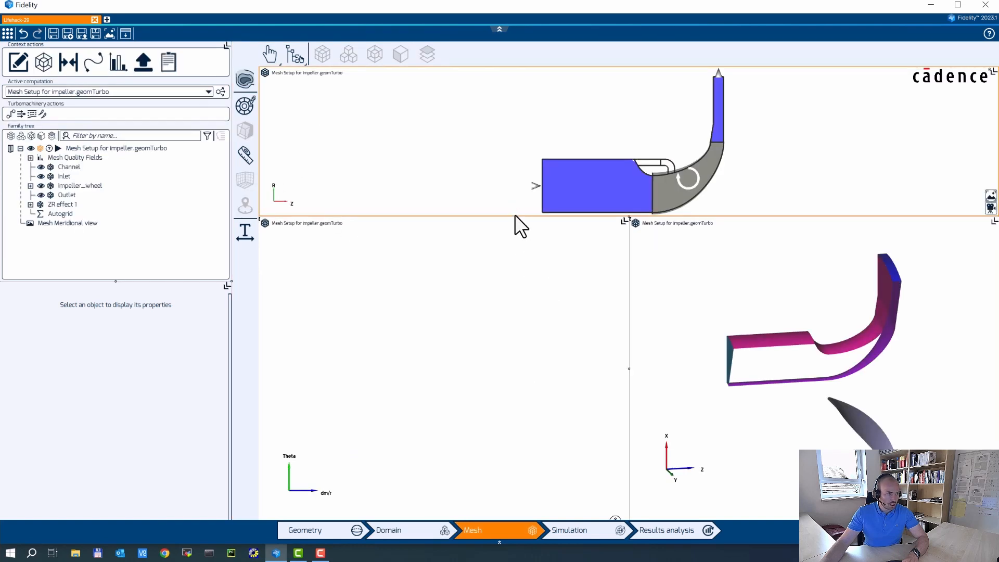
# Set Impeller_wheel to Centrifugal impeller with 69 flow paths and apply the wizard to mesh it.
pyautogui.moveTo(514, 217); pyautogui.dragTo(500, 304)
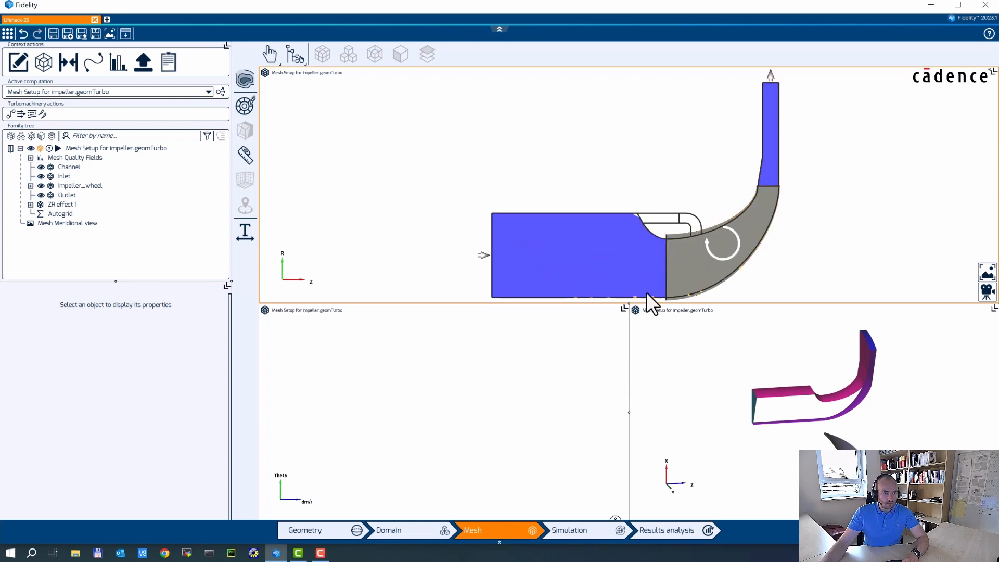
pyautogui.click(79, 185)
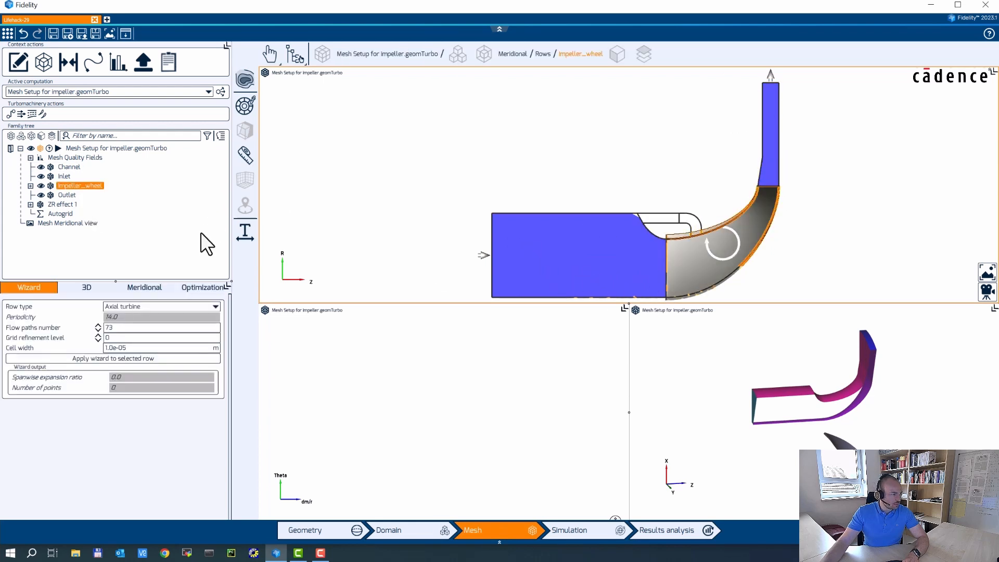
pyautogui.click(151, 306)
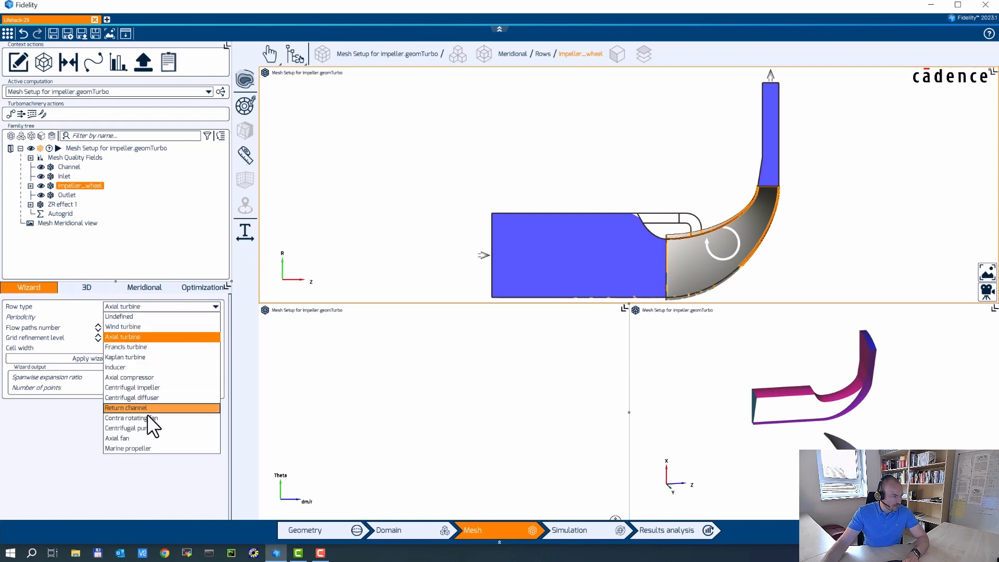
pyautogui.click(157, 387)
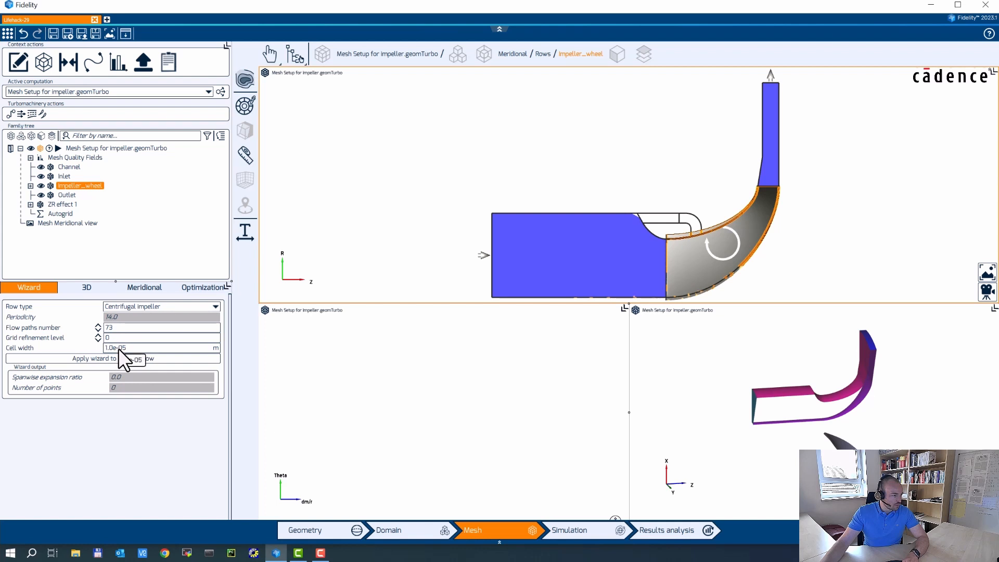
pyautogui.click(97, 329)
pyautogui.click(98, 329)
pyautogui.click(89, 357)
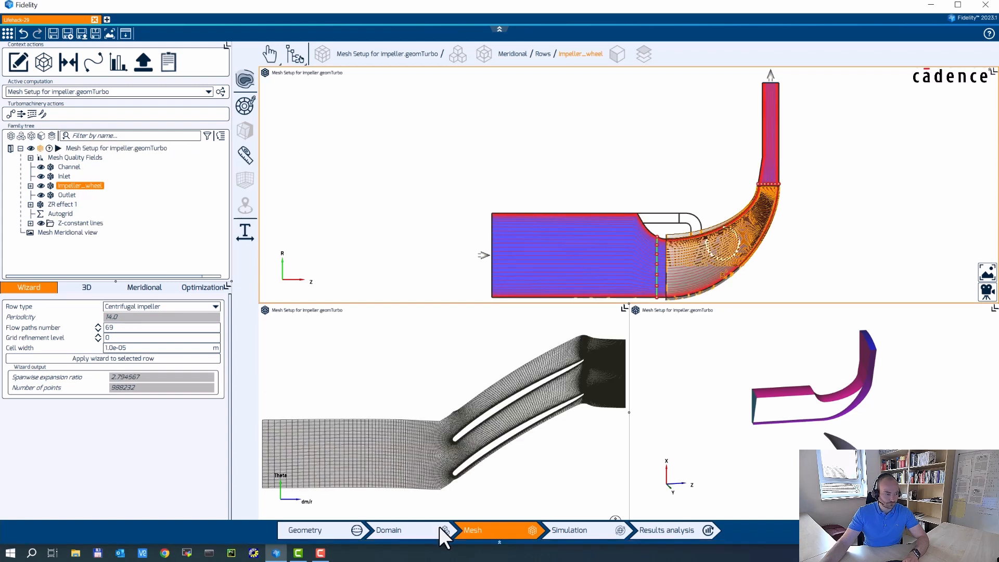
# Pan and zoom the blade-to-blade mesh to inspect the blade leading edge.
pyautogui.scroll(5, 518, 436)
pyautogui.moveTo(330, 414); pyautogui.dragTo(607, 314, button='middle')
pyautogui.moveTo(366, 454); pyautogui.dragTo(401, 419, button='middle')
pyautogui.scroll(-3, 424, 380)
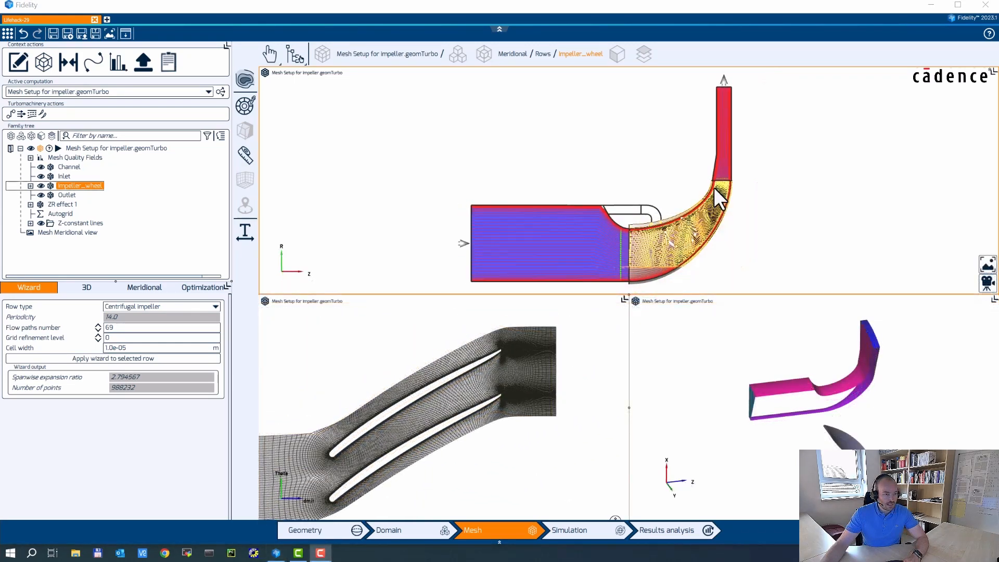
pyautogui.scroll(-3, 713, 208)
pyautogui.scroll(1, 713, 213)
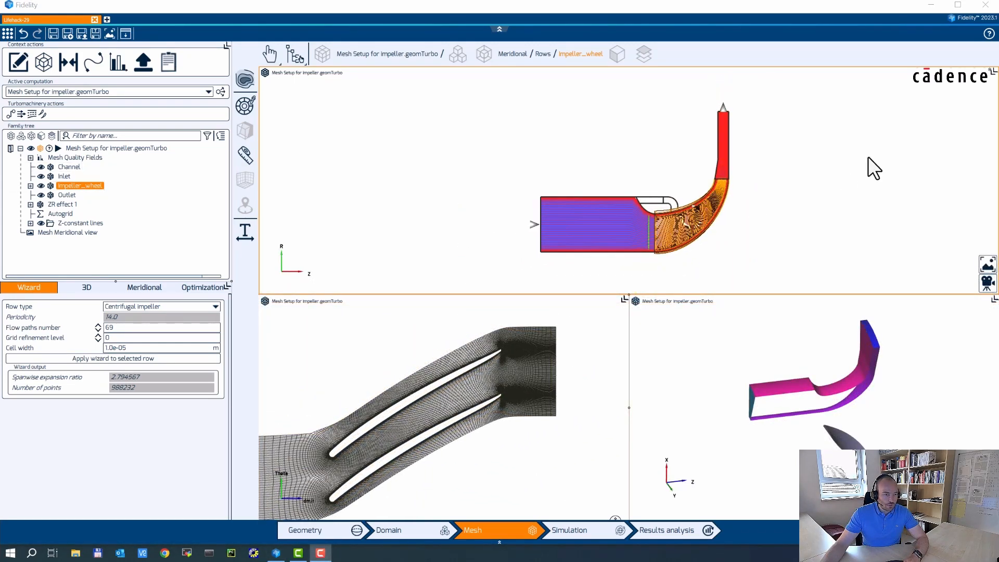
# Maximise the meridional view on the cavity and show ZR effect 1's mesh settings (cell width 1.0e-05).
pyautogui.click(975, 74)
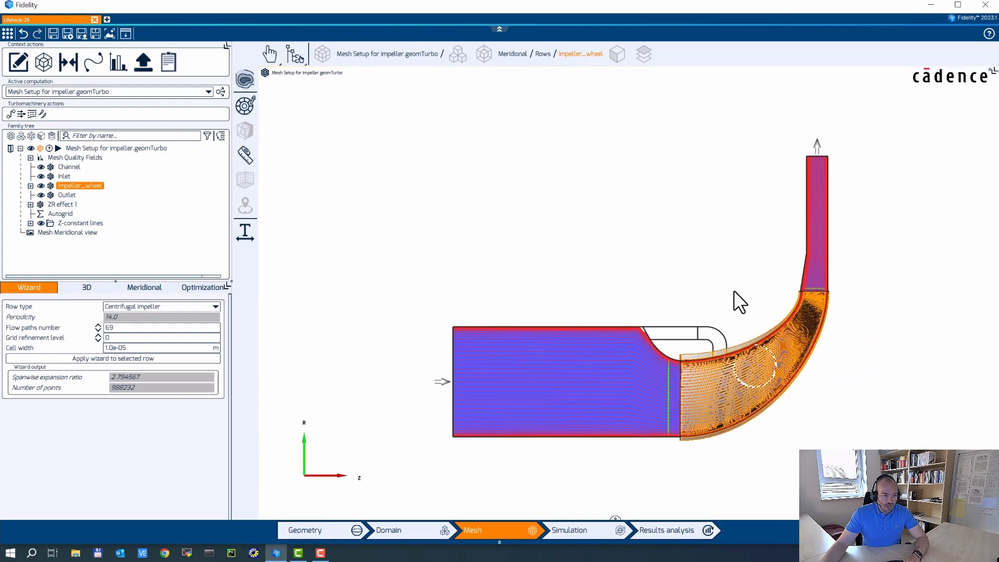
pyautogui.scroll(5, 626, 291)
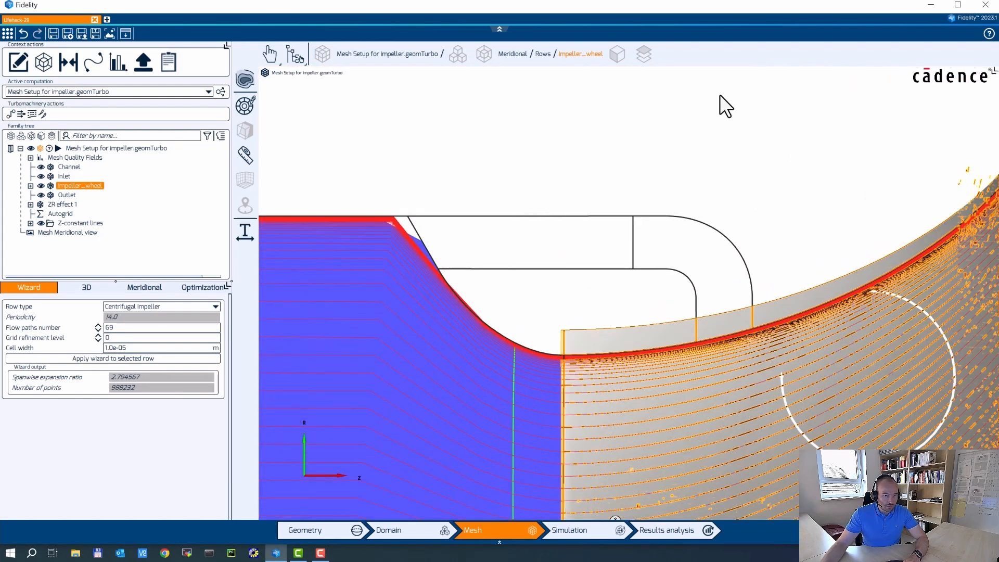
pyautogui.scroll(-2, 666, 171)
pyautogui.moveTo(604, 137); pyautogui.dragTo(609, 130, button='middle')
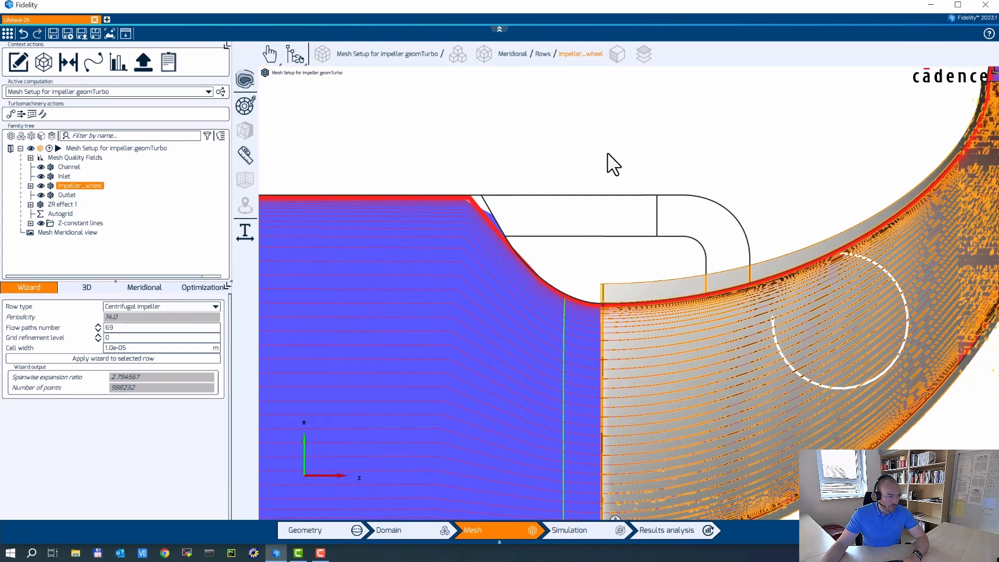
pyautogui.click(58, 204)
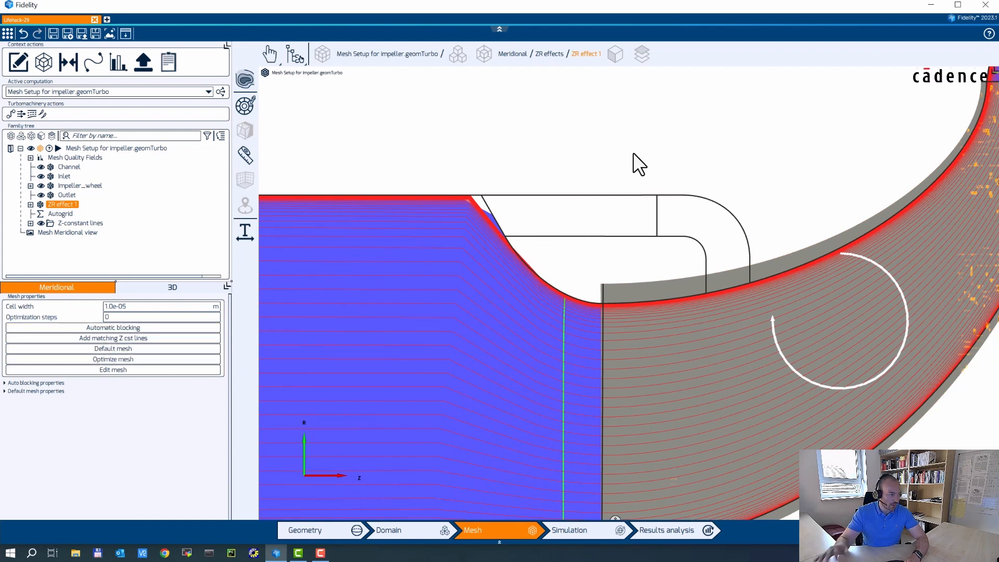
pyautogui.scroll(2, 671, 148)
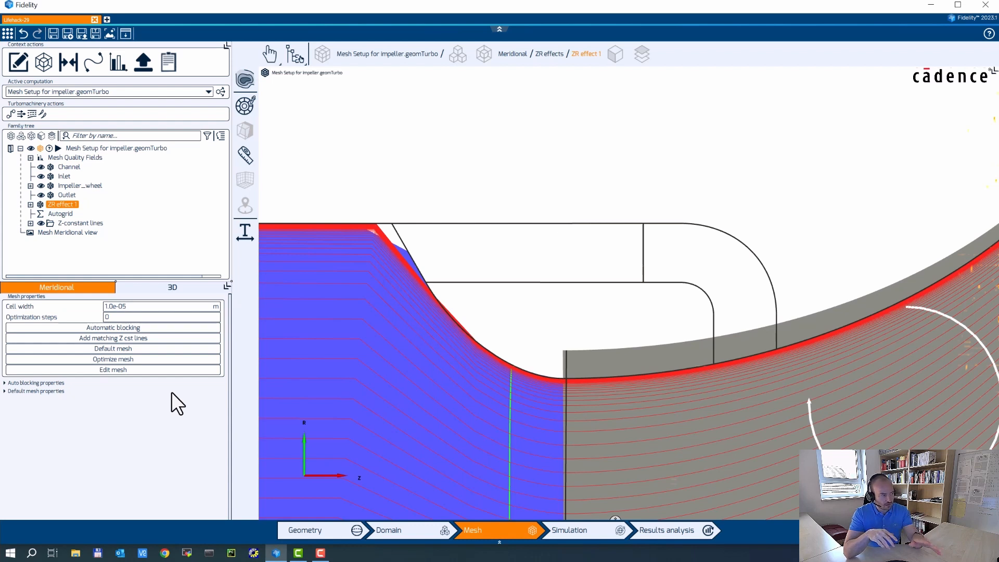
# Enter the ZR effect 1 mesh editor and draw a rectangular face over the cavity passage.
pyautogui.click(134, 369)
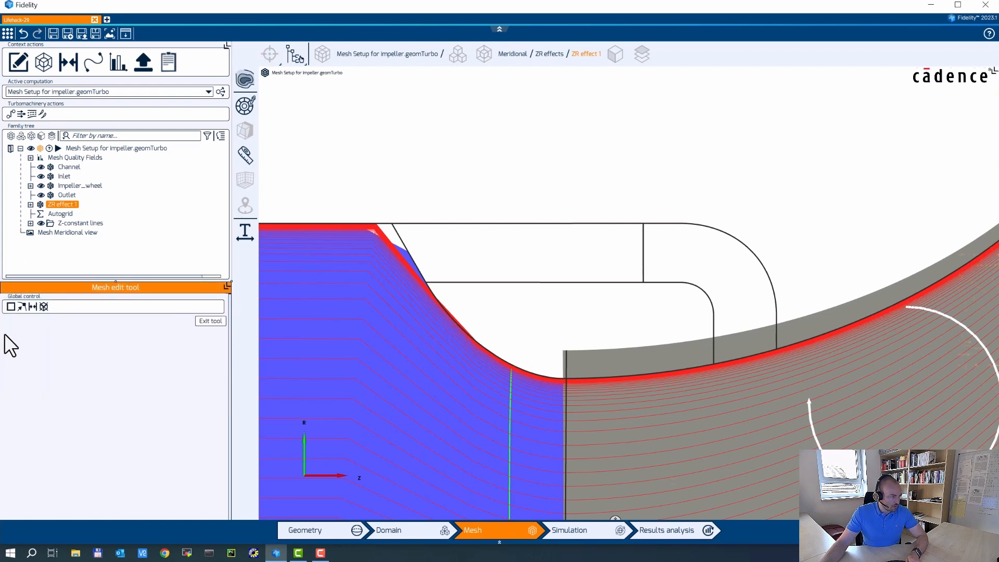
pyautogui.click(10, 306)
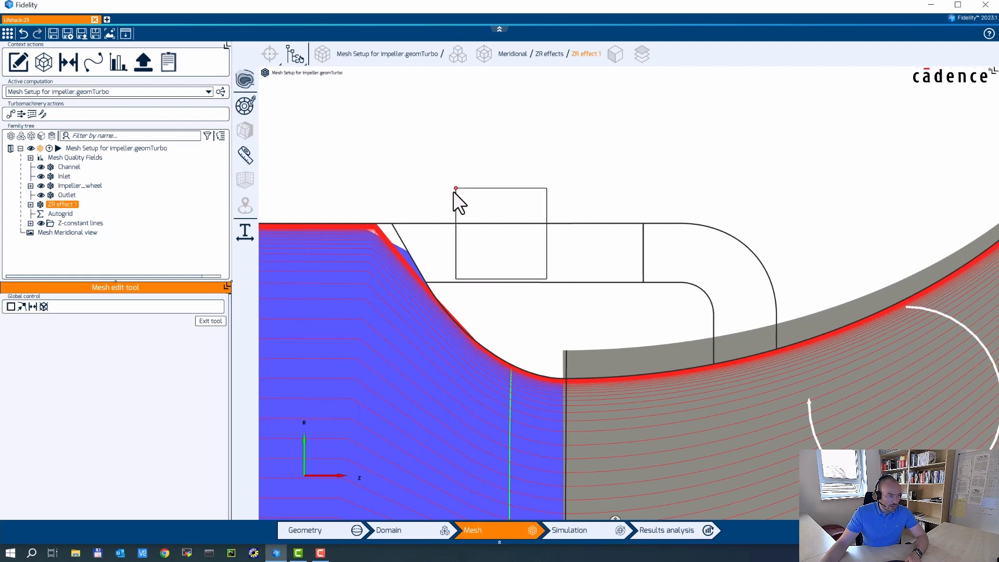
pyautogui.moveTo(456, 189); pyautogui.dragTo(608, 302)
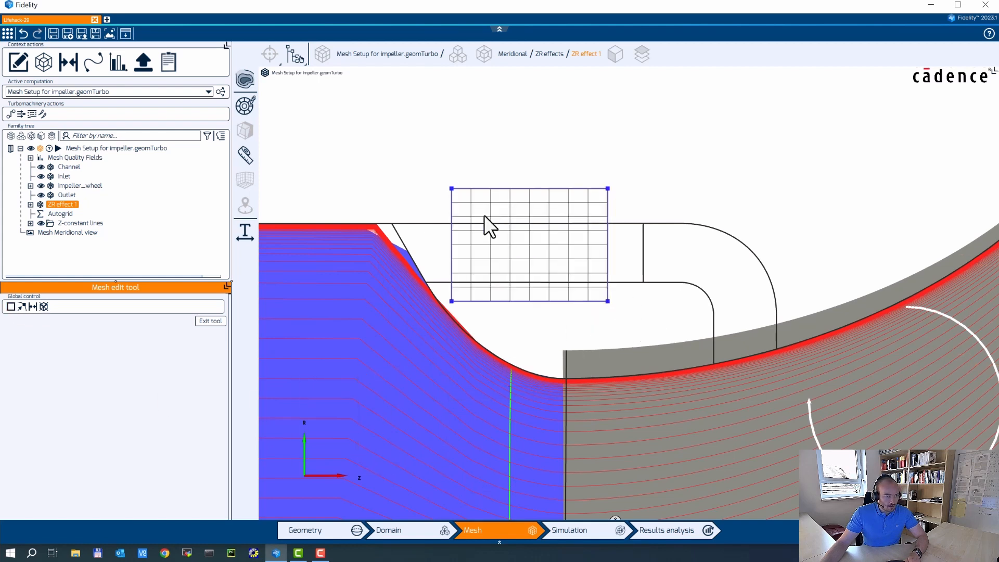
# Snap the face's four corners onto the cavity corners, inner edge and blade edge.
pyautogui.moveTo(452, 188); pyautogui.dragTo(392, 223)
pyautogui.moveTo(608, 188); pyautogui.dragTo(643, 223)
pyautogui.moveTo(608, 301); pyautogui.dragTo(644, 283)
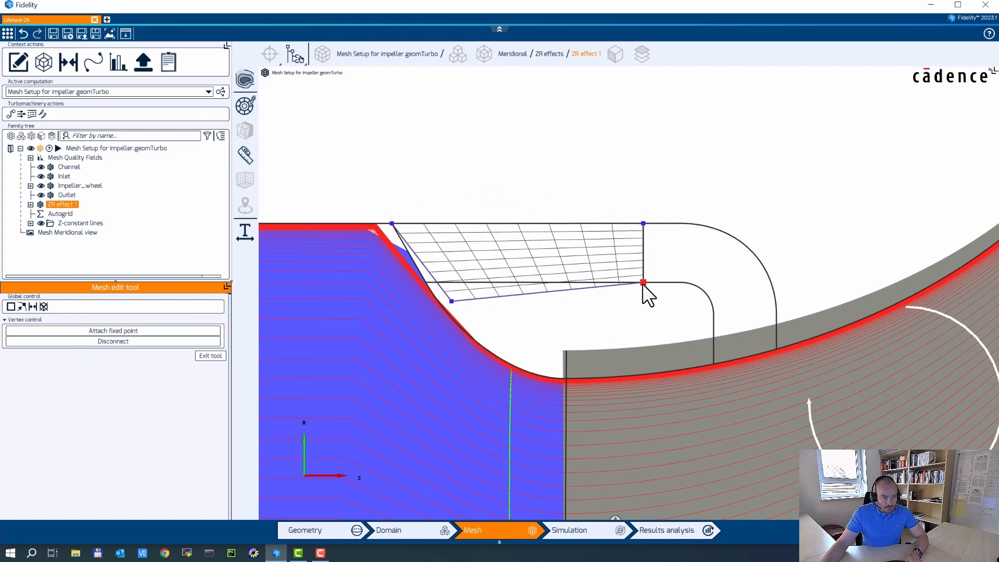
pyautogui.moveTo(451, 301); pyautogui.dragTo(426, 281)
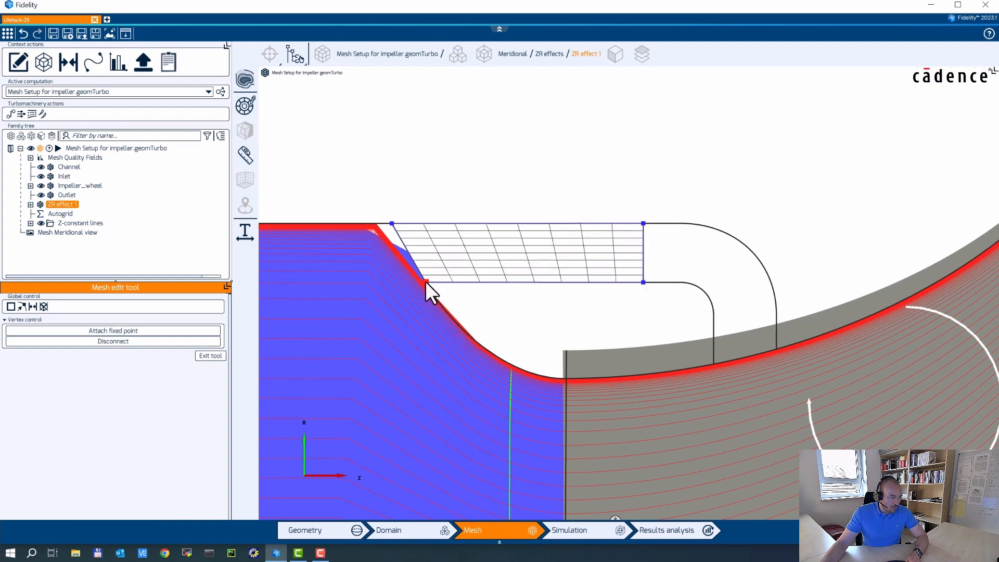
pyautogui.click(551, 301)
pyautogui.click(10, 307)
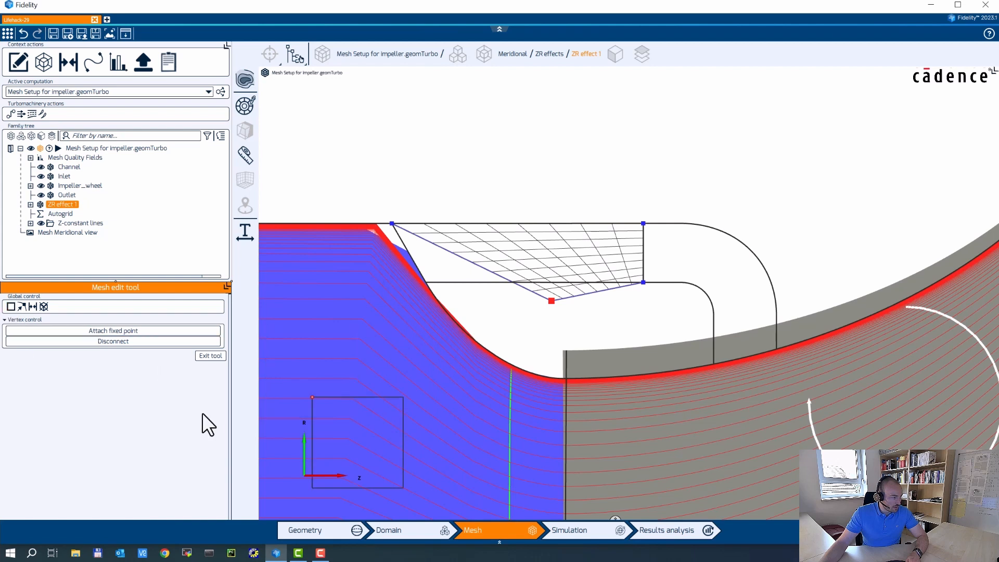
# Draw a second face, joining its left corners to the first block and right corners to the hub curve.
pyautogui.moveTo(671, 203); pyautogui.dragTo(818, 309)
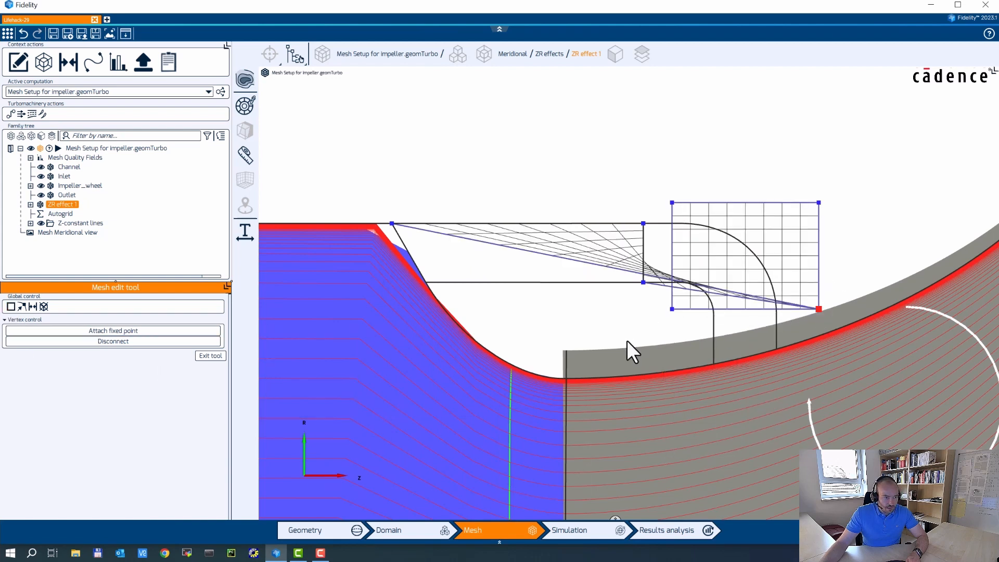
pyautogui.moveTo(818, 310); pyautogui.dragTo(426, 280)
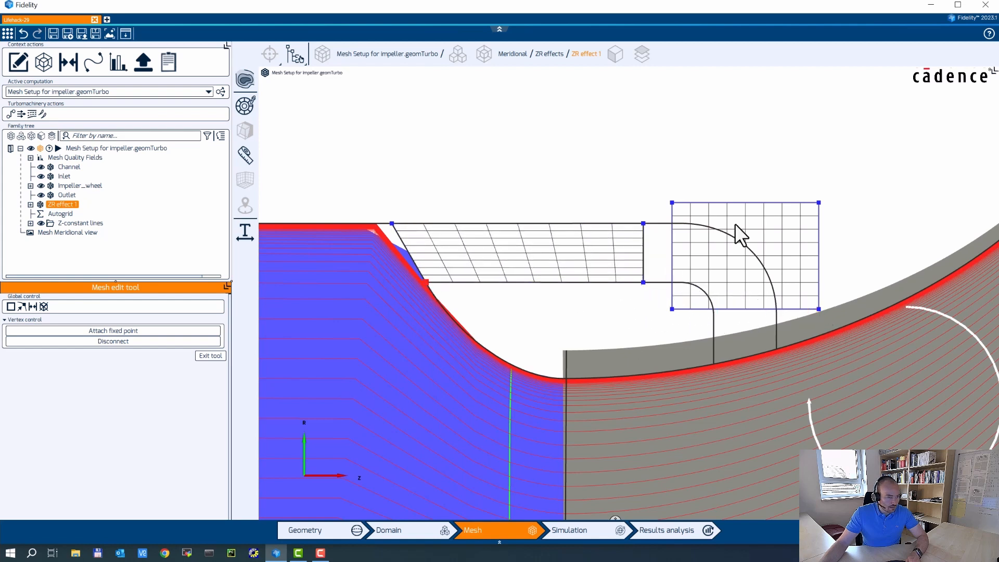
pyautogui.moveTo(673, 205); pyautogui.dragTo(645, 224)
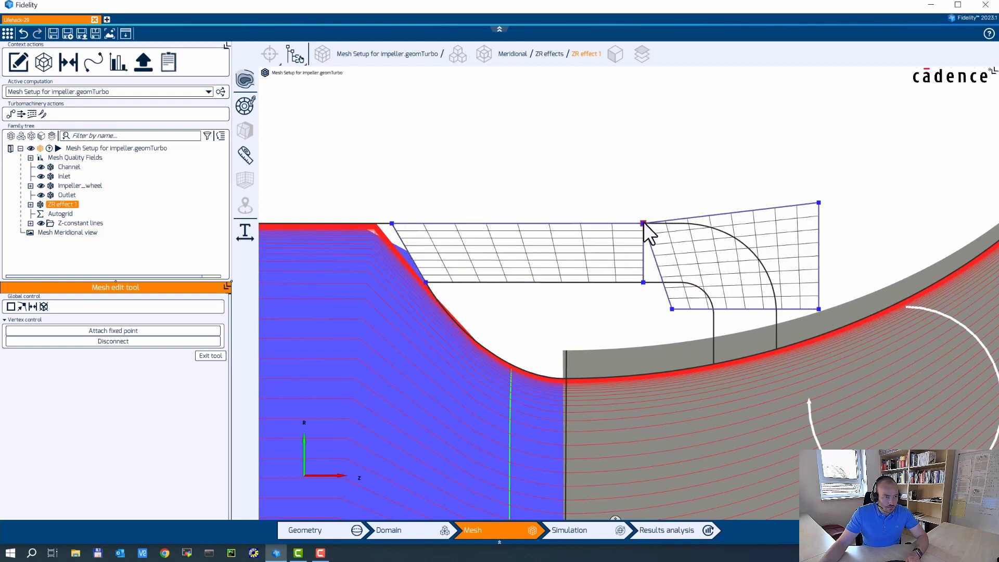
pyautogui.moveTo(671, 309); pyautogui.dragTo(645, 285)
pyautogui.moveTo(818, 309); pyautogui.dragTo(715, 361)
pyautogui.moveTo(818, 203); pyautogui.dragTo(776, 349)
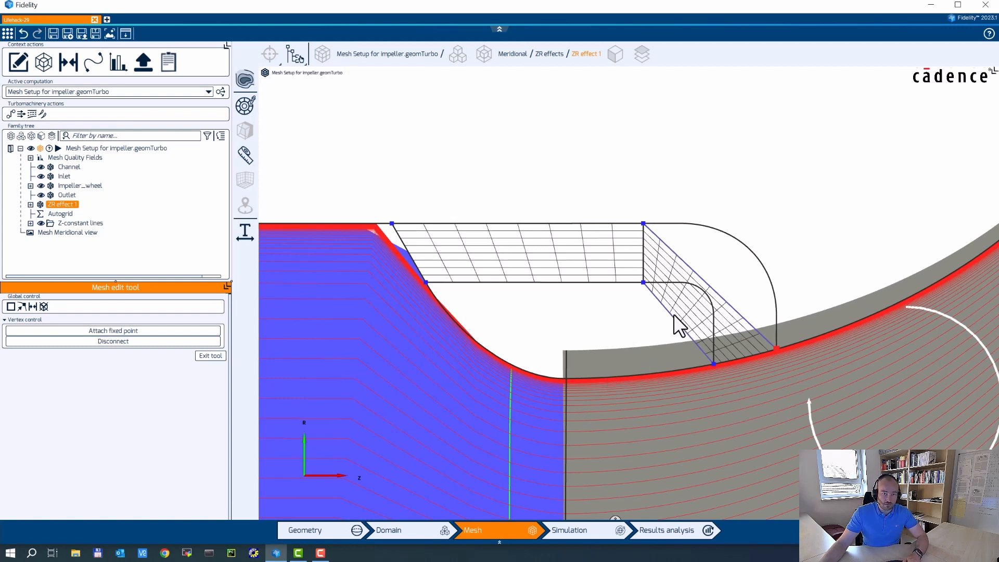
# Insert extra vertices on the second block's diagonal edges.
pyautogui.click(22, 306)
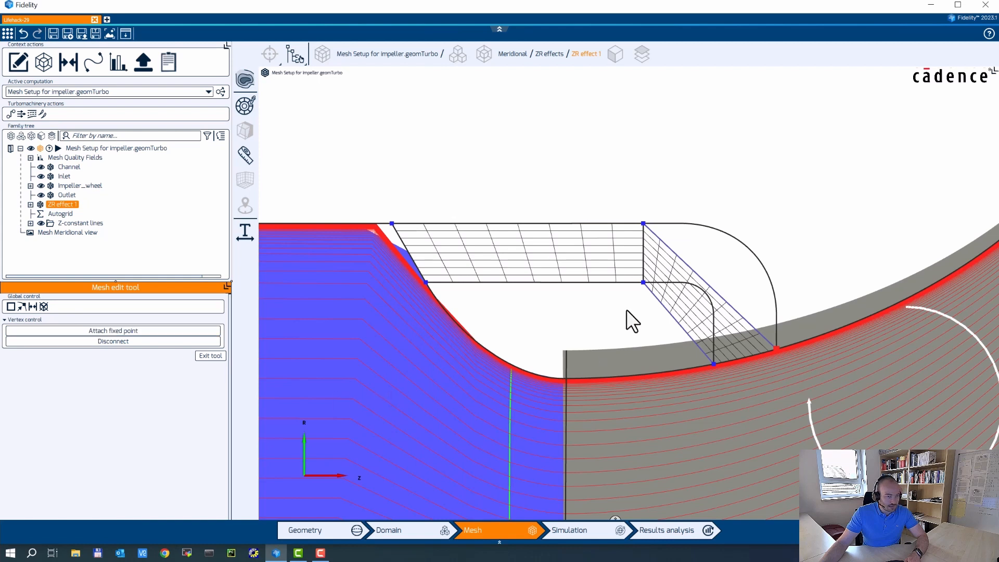
pyautogui.click(685, 263)
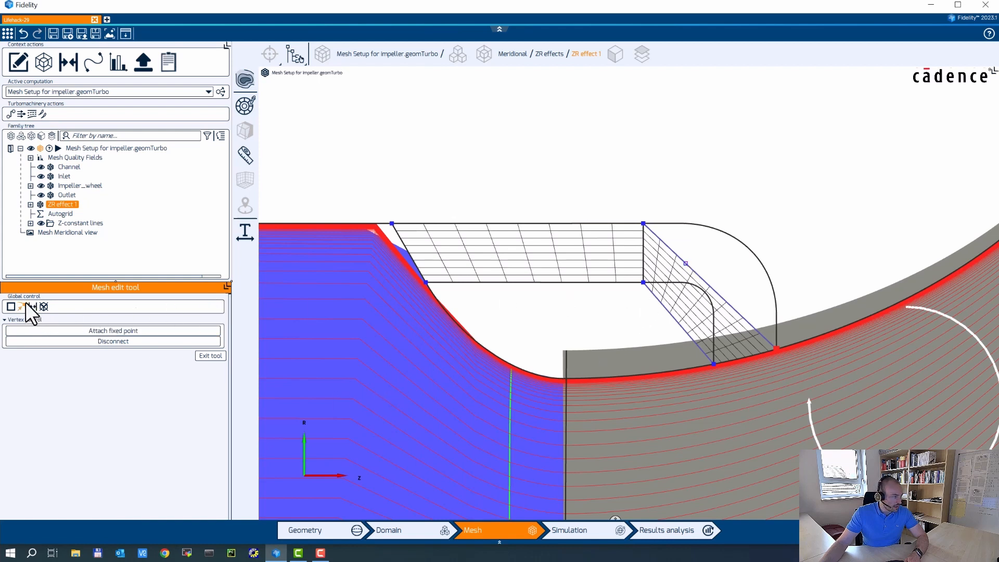
pyautogui.click(729, 303)
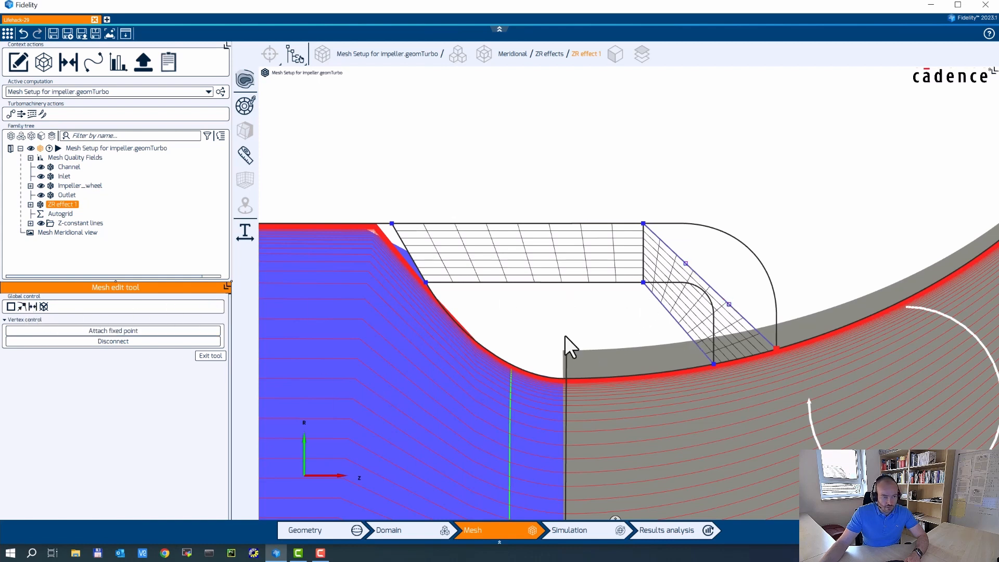
pyautogui.click(22, 308)
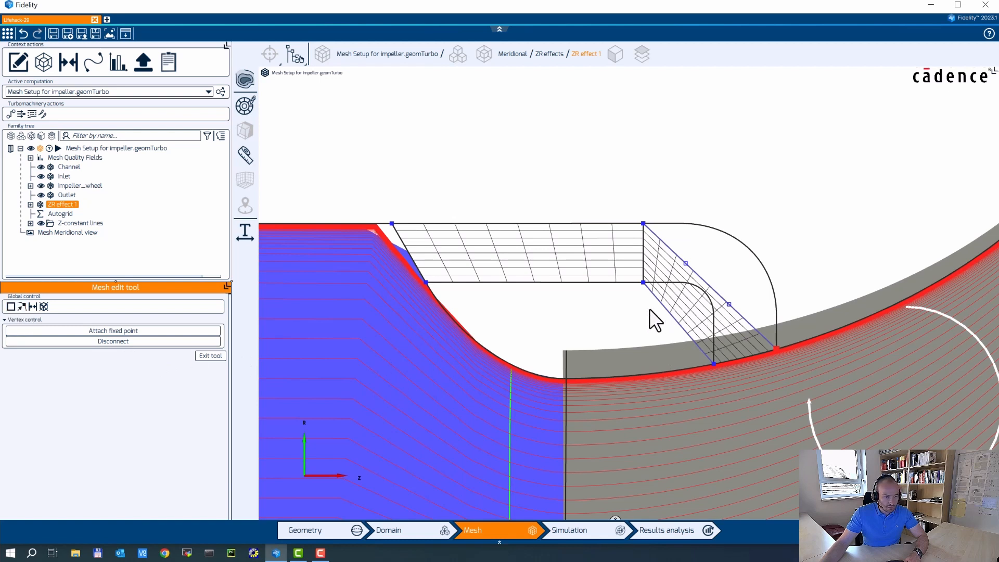
pyautogui.click(667, 310)
pyautogui.click(21, 308)
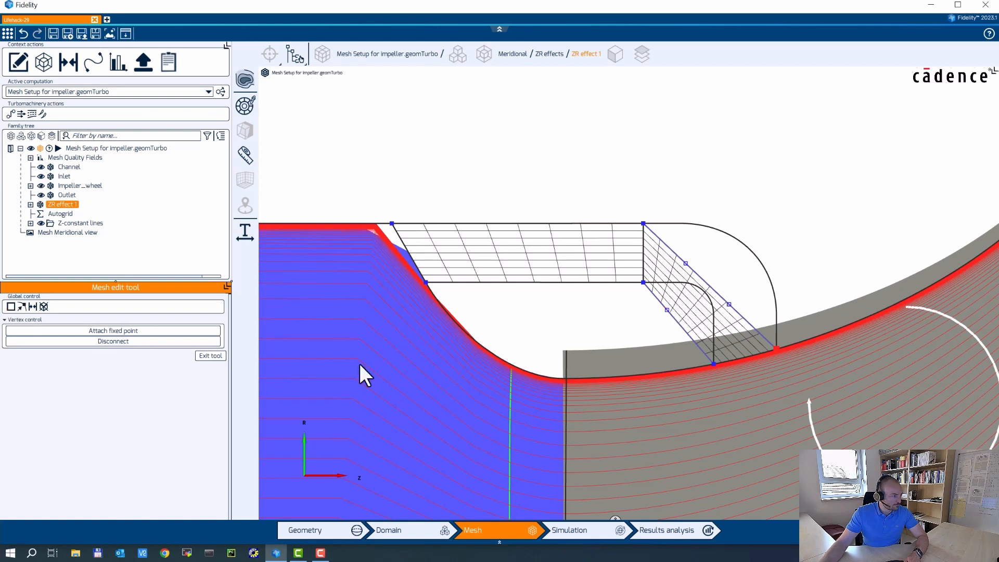
pyautogui.click(685, 331)
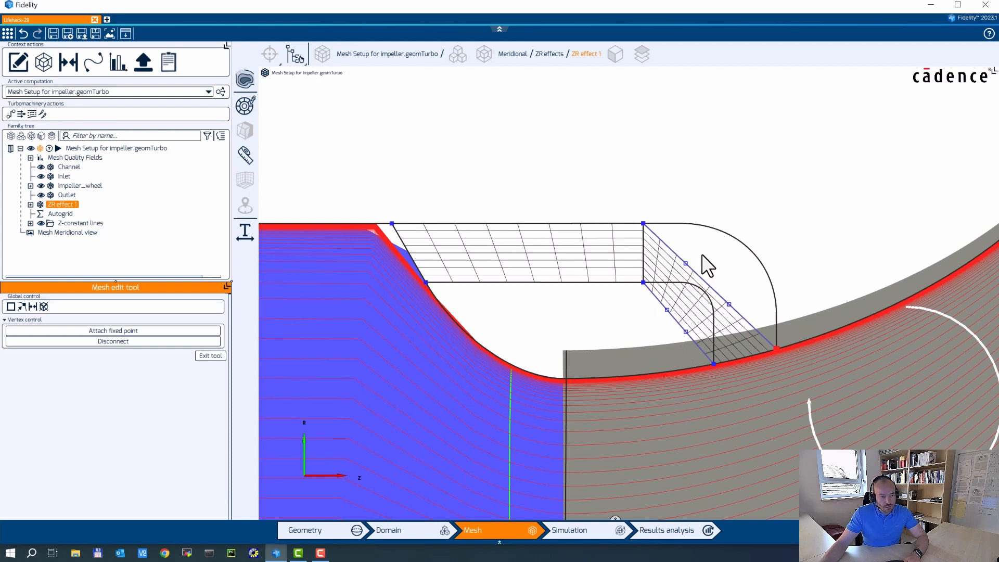
# Drag the new vertices onto the cavity's top edge and rounded corner arc.
pyautogui.click(687, 261)
pyautogui.moveTo(689, 261); pyautogui.dragTo(685, 221)
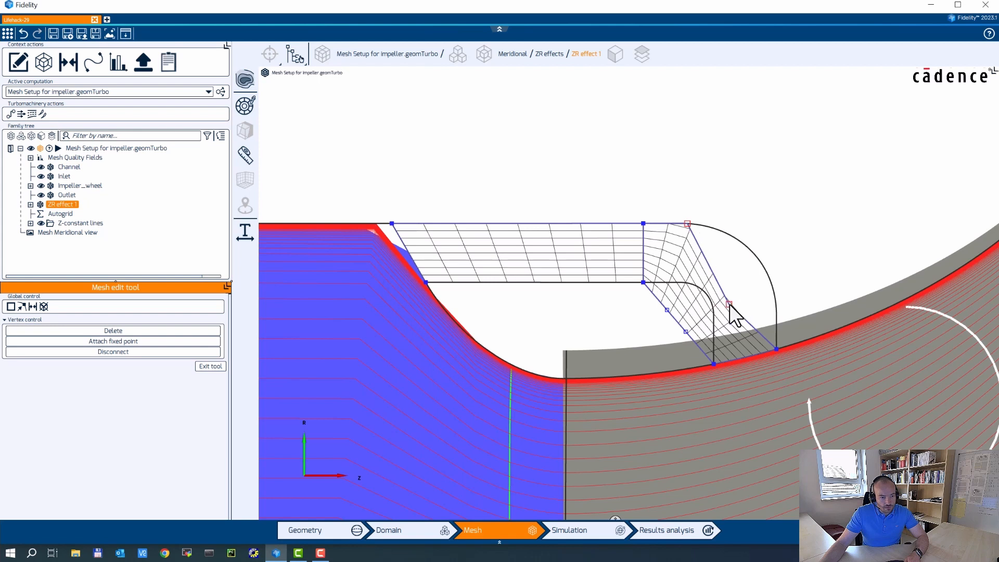
pyautogui.moveTo(729, 305); pyautogui.dragTo(777, 318)
pyautogui.moveTo(667, 311); pyautogui.dragTo(681, 283)
pyautogui.moveTo(685, 330); pyautogui.dragTo(714, 316)
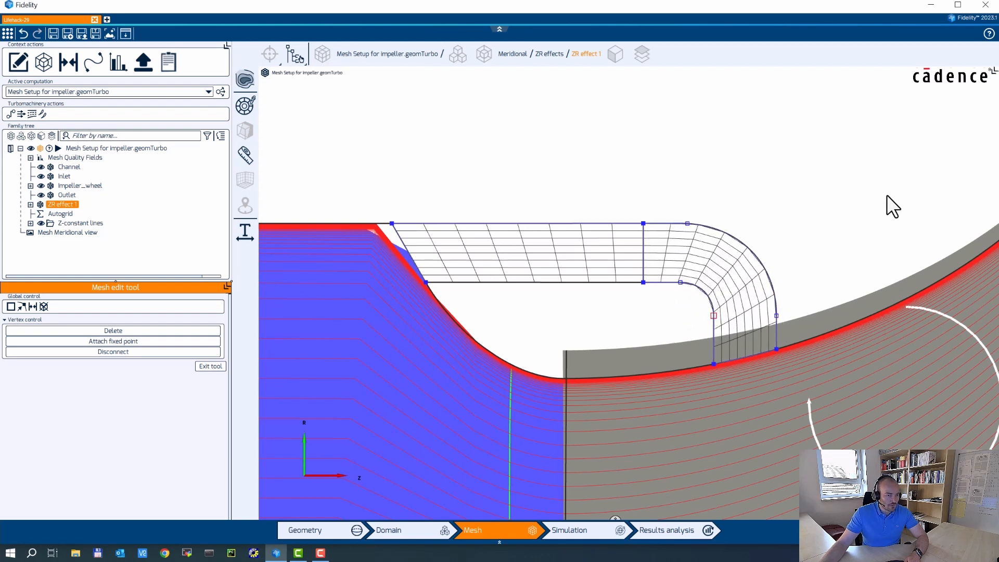
pyautogui.moveTo(863, 206); pyautogui.dragTo(803, 208, button='middle')
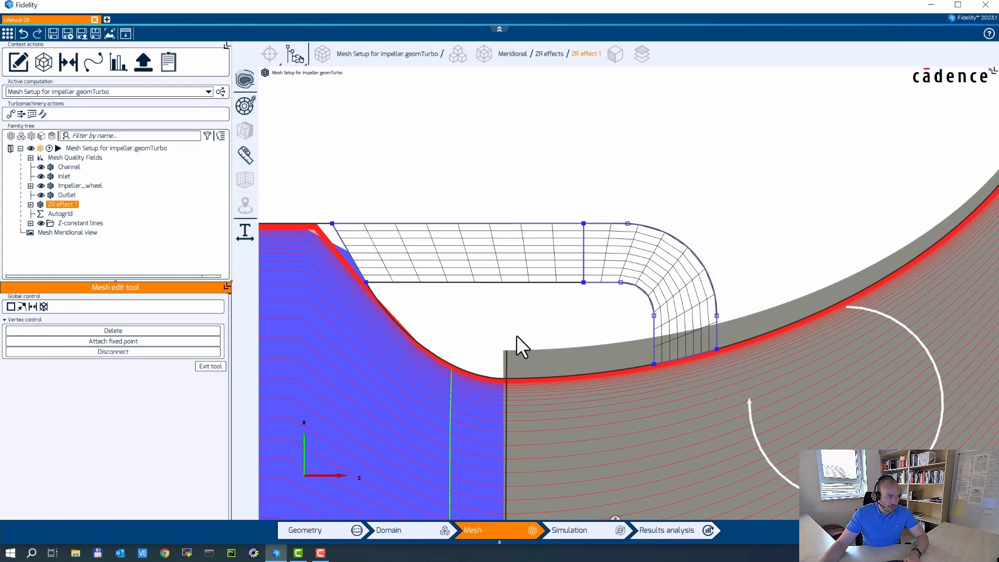
# Set the first block's left edge to 33 points with propagation and apply.
pyautogui.click(345, 248)
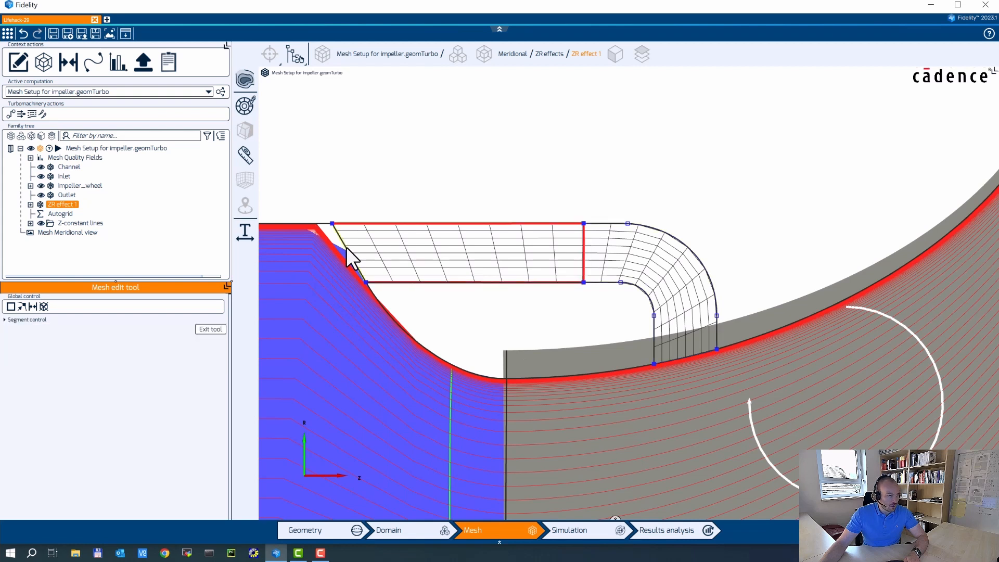
pyautogui.click(6, 320)
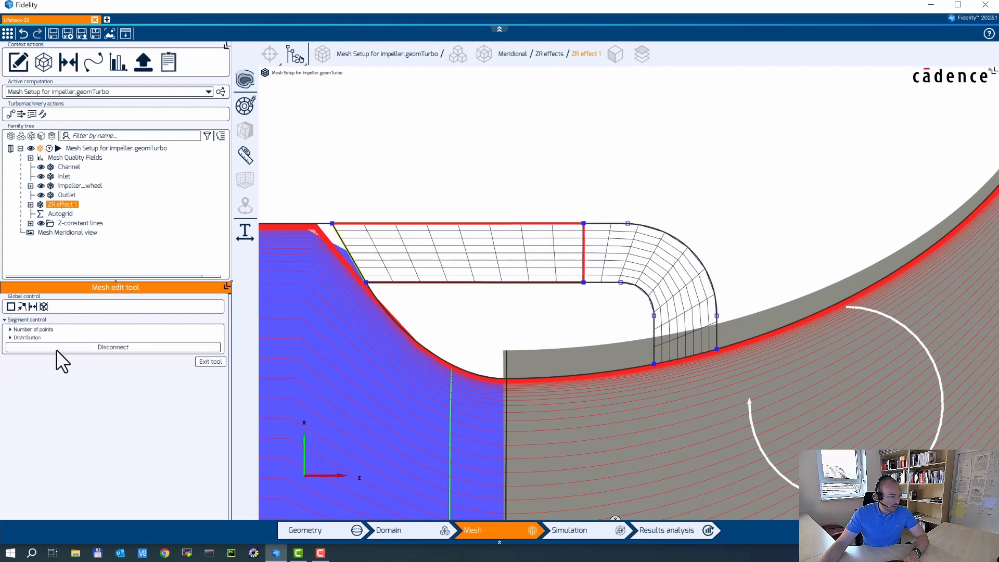
pyautogui.click(10, 329)
pyautogui.click(82, 340)
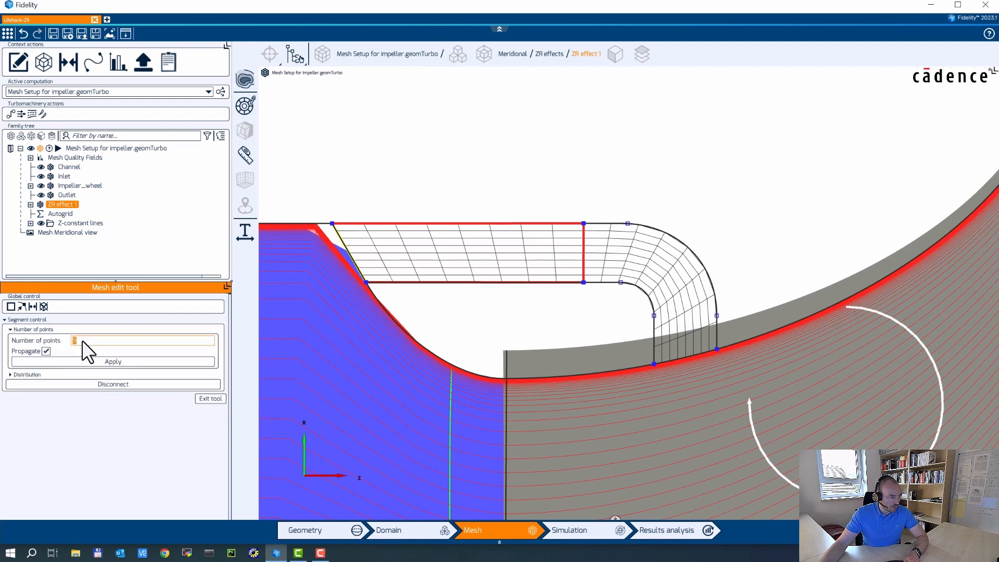
pyautogui.write('33')
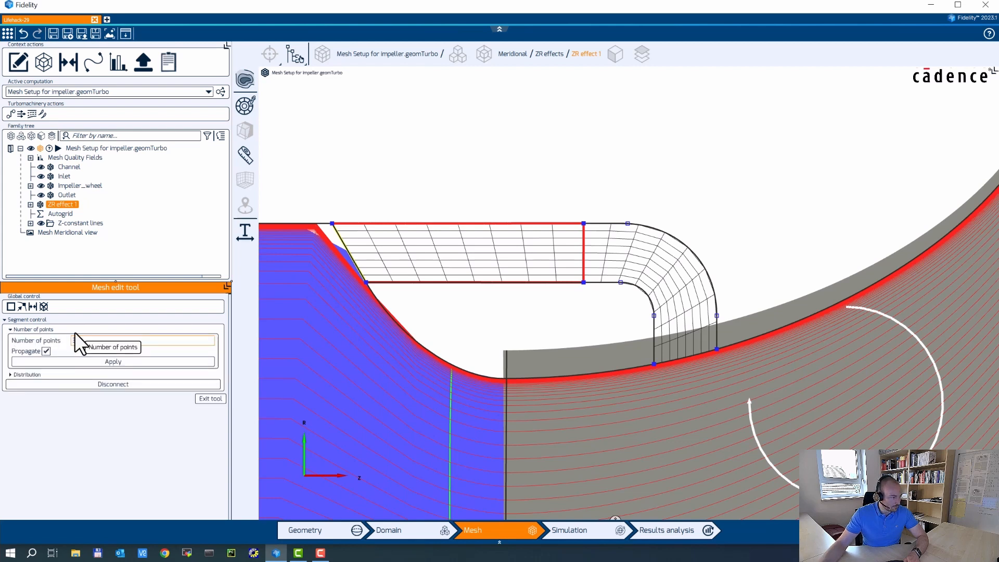
pyautogui.click(125, 356)
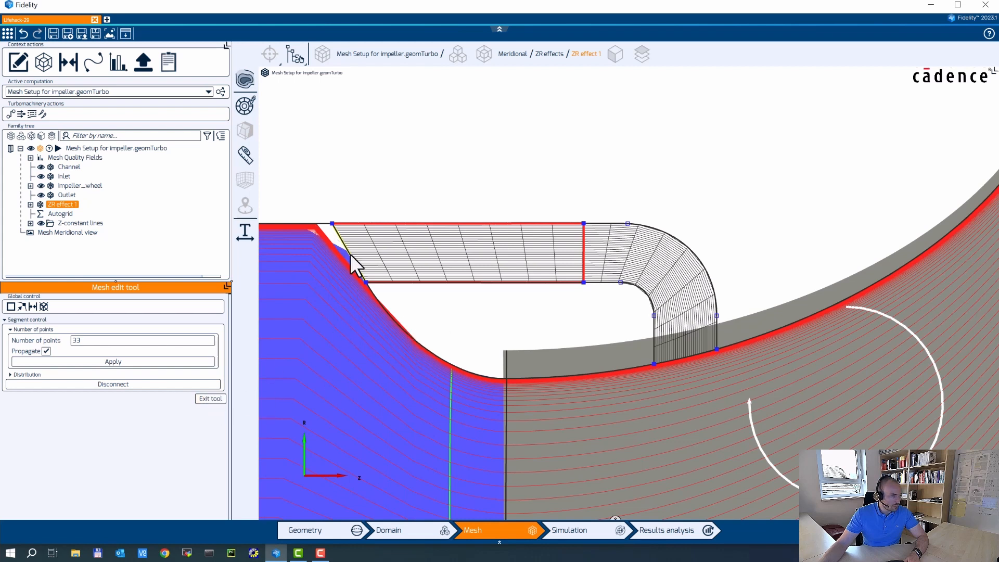
# Give the selected cavity edge an 'At both ends' distribution with 1e-4 m start spacing.
pyautogui.click(10, 374)
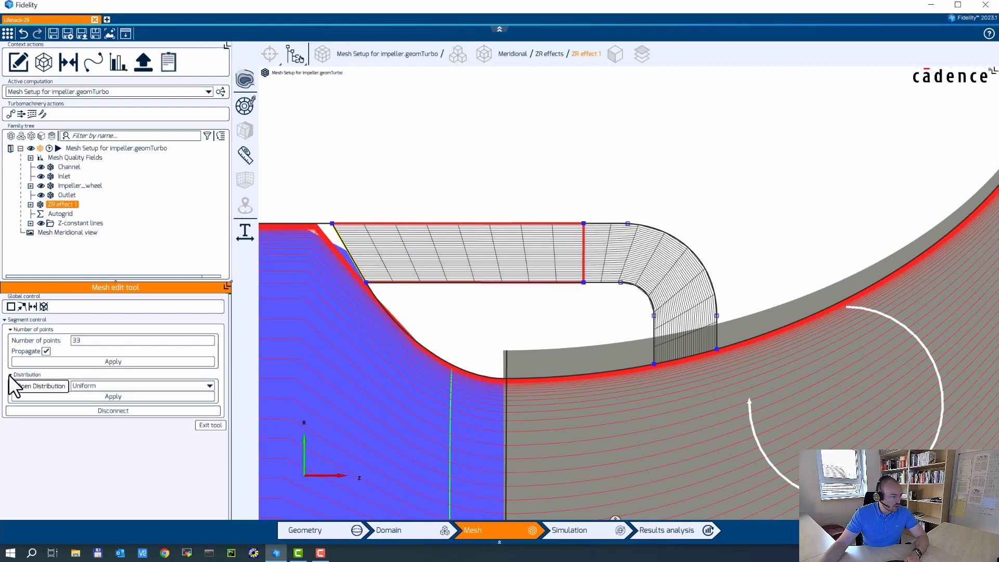
pyautogui.click(106, 385)
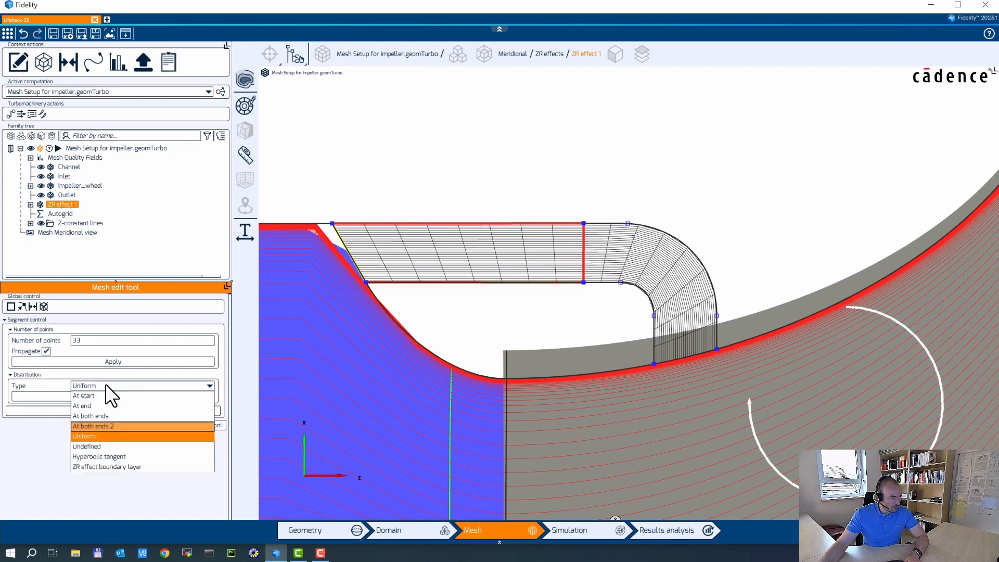
pyautogui.click(126, 416)
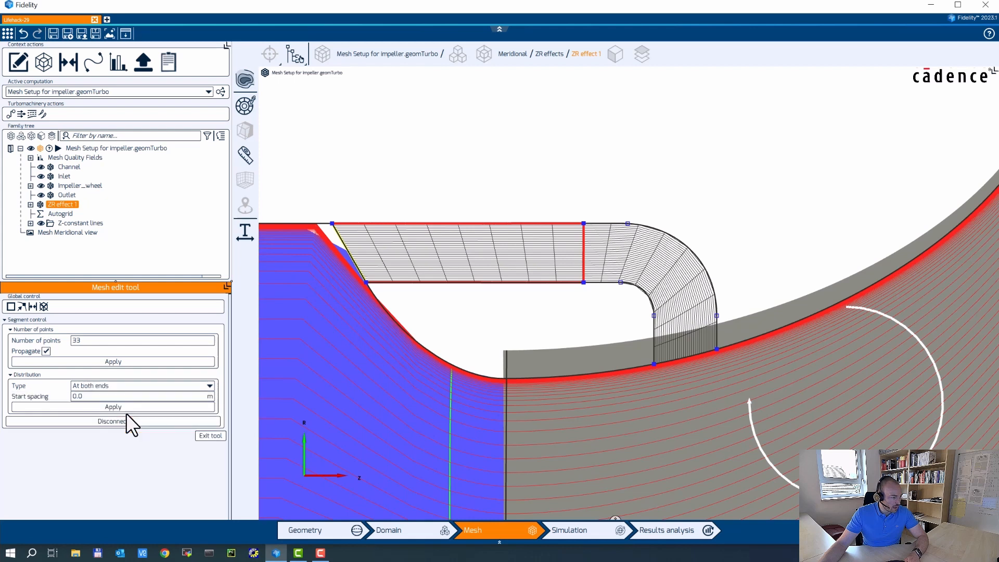
pyautogui.click(93, 397)
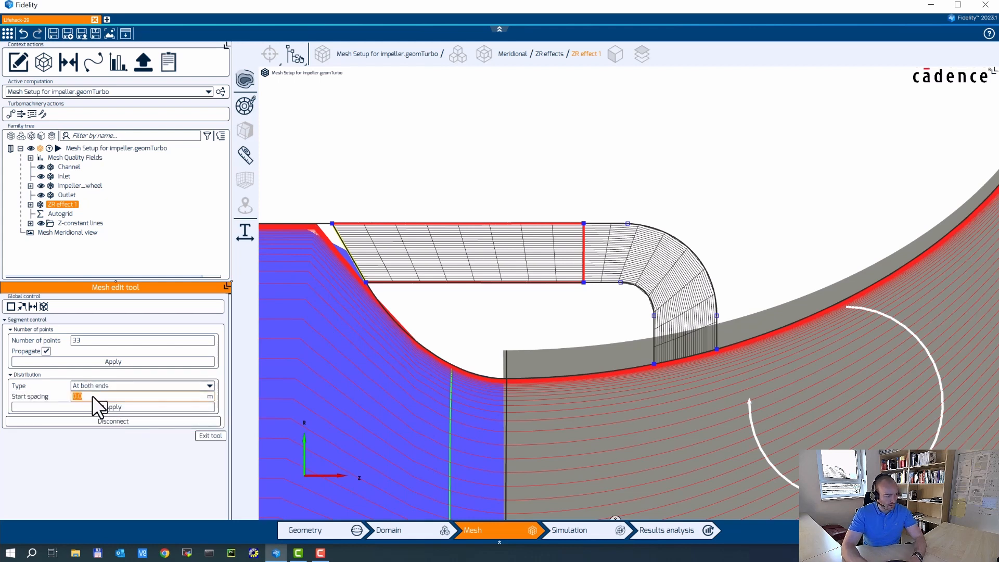
pyautogui.write('1')
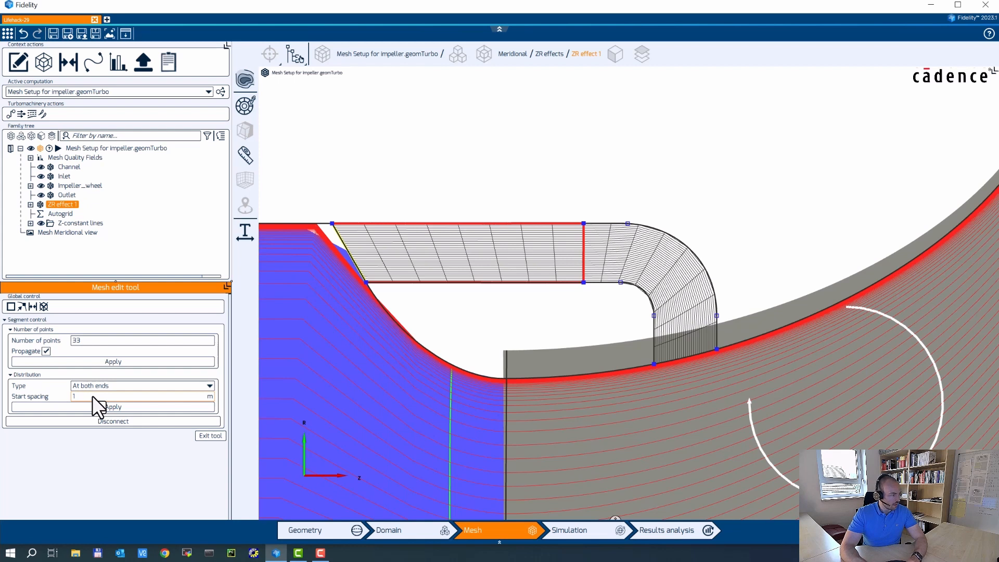
pyautogui.write('e-4')
pyautogui.click(93, 405)
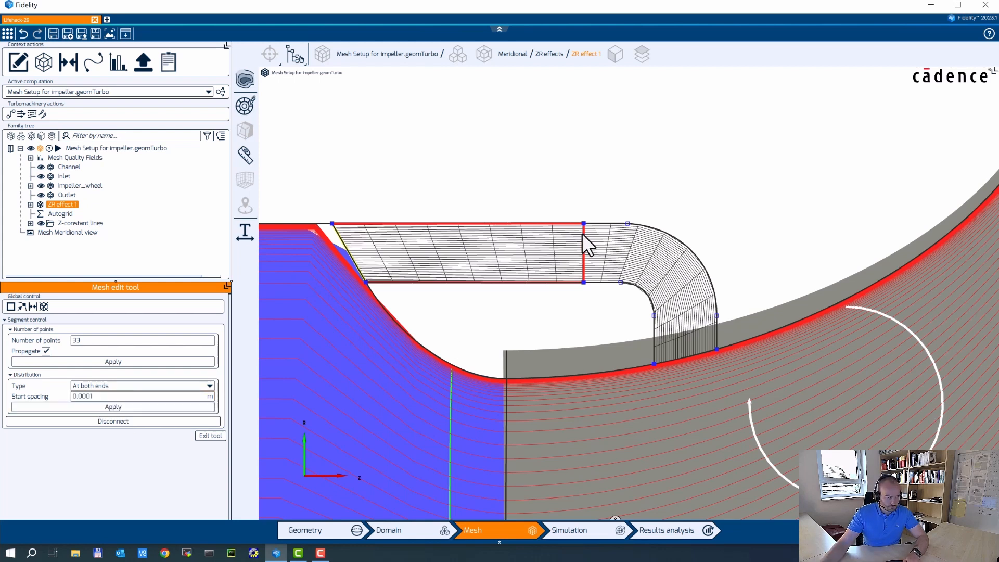
# Apply 'At both ends' clustering to the straight block's vertical edge and the curved block edge.
pyautogui.click(583, 236)
pyautogui.click(94, 387)
pyautogui.click(92, 420)
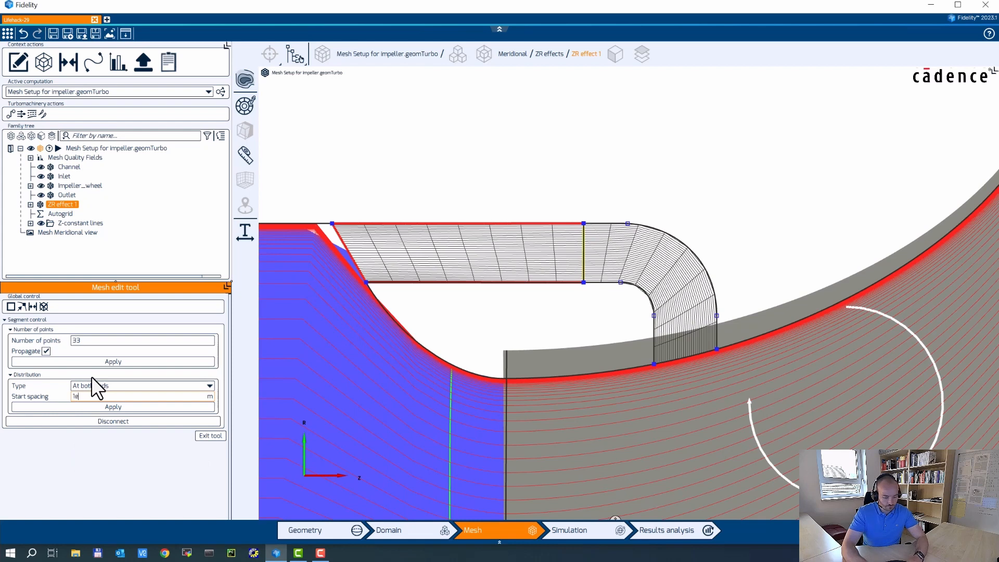
pyautogui.click(123, 403)
pyautogui.click(138, 386)
pyautogui.click(111, 420)
pyautogui.click(115, 407)
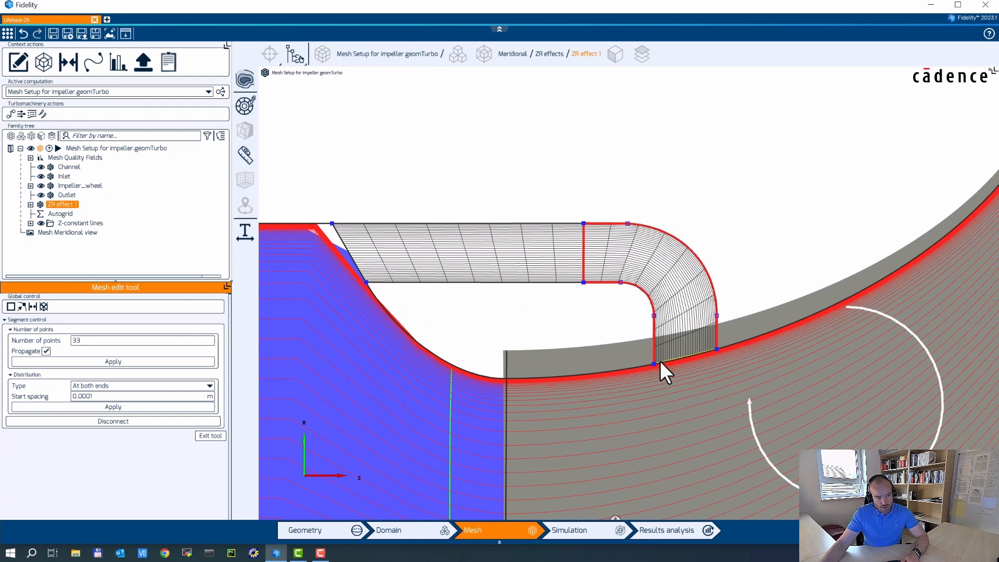
# Give the cavity block's top edge 'At both ends 2' spacing: 2e-5 m start, 0.001 m end.
pyautogui.click(472, 223)
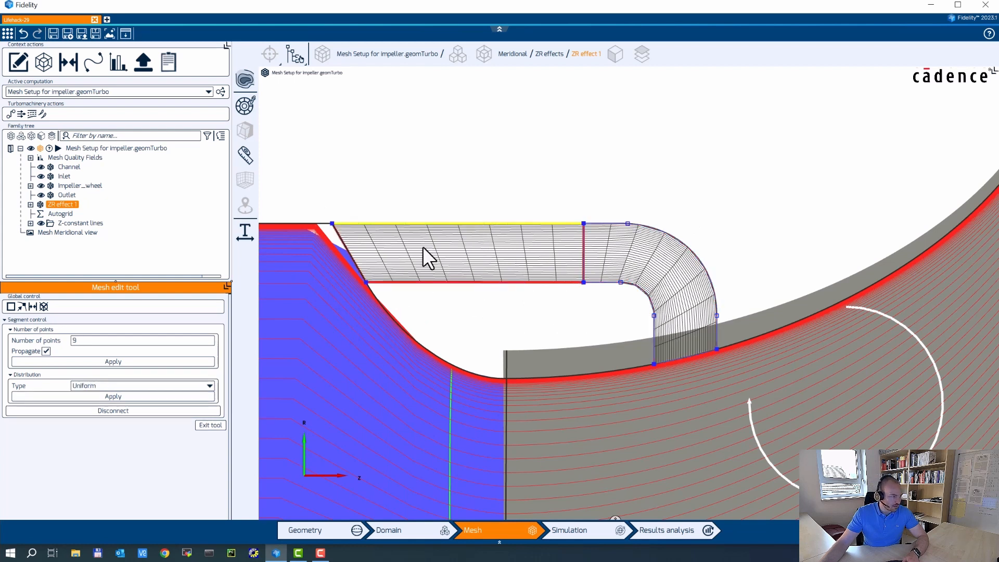
pyautogui.click(96, 387)
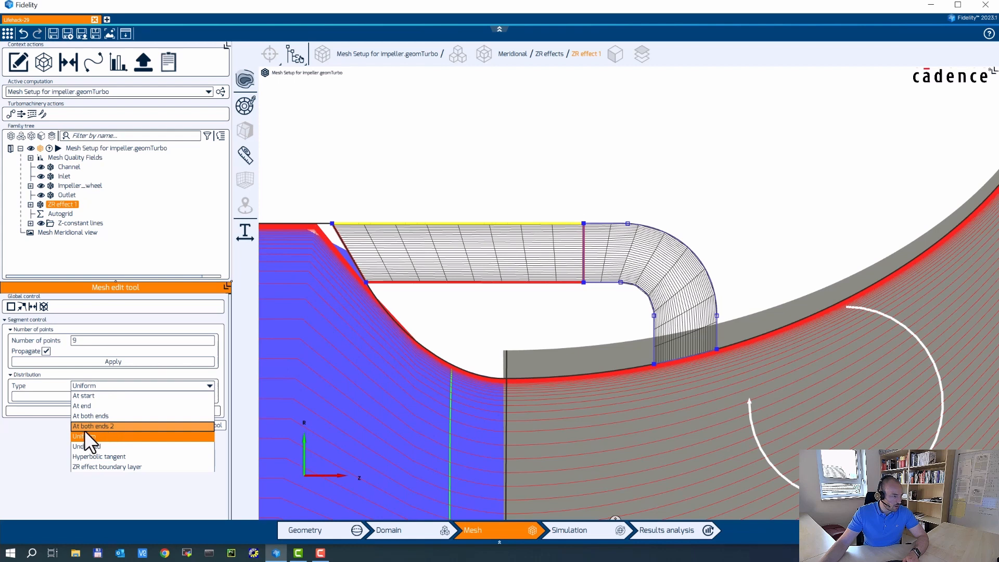
pyautogui.click(105, 427)
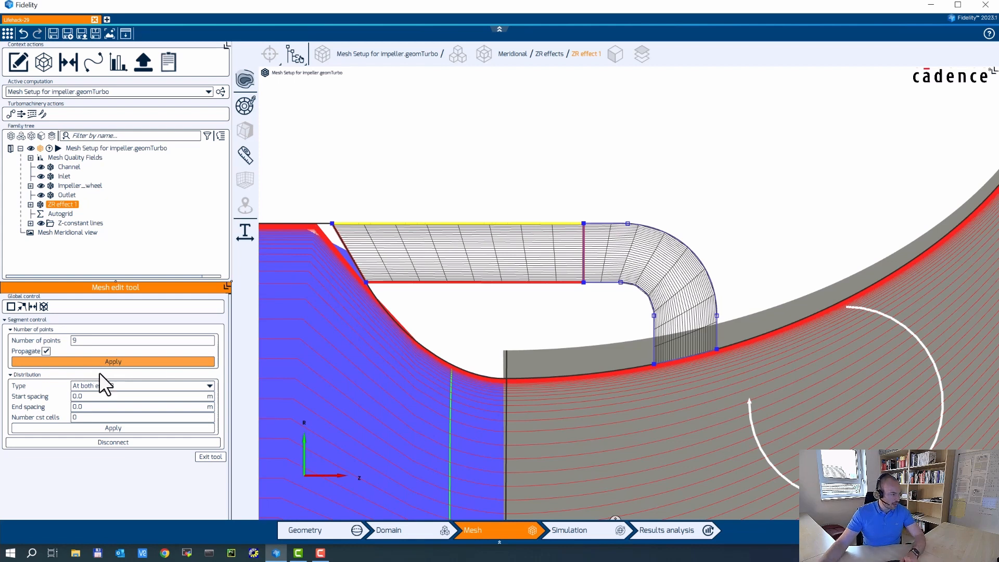
pyautogui.click(88, 397)
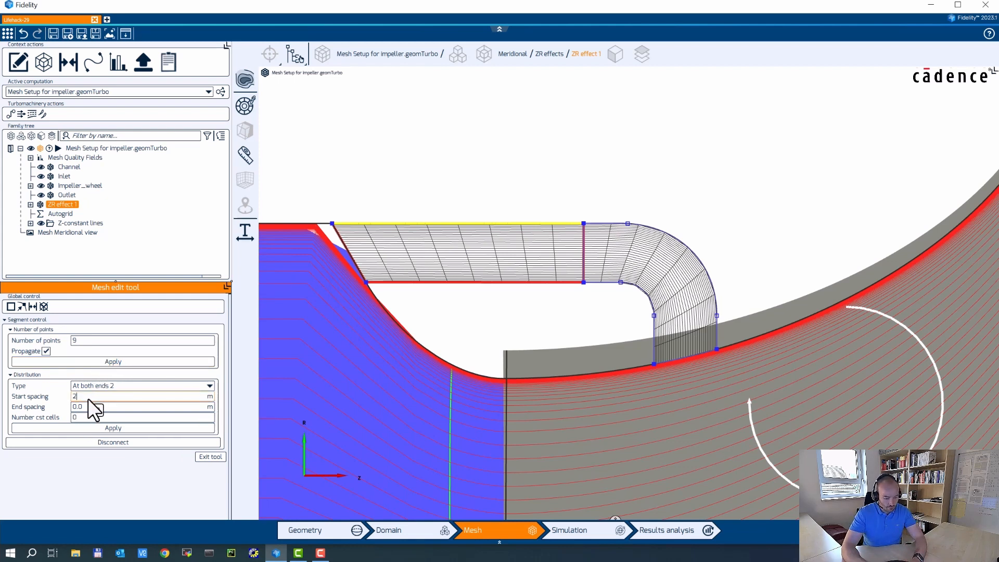
pyautogui.press('Tab')
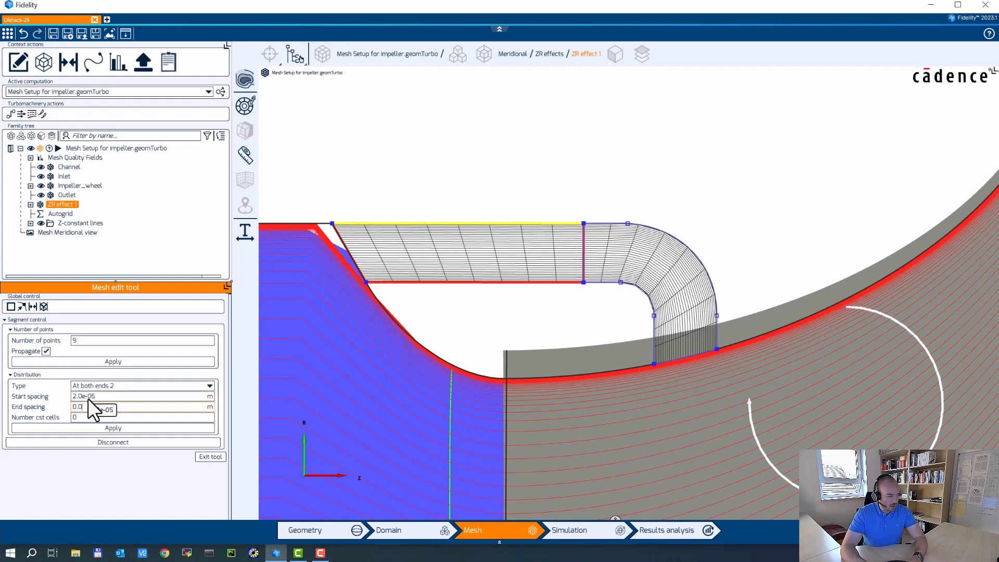
pyautogui.write('01')
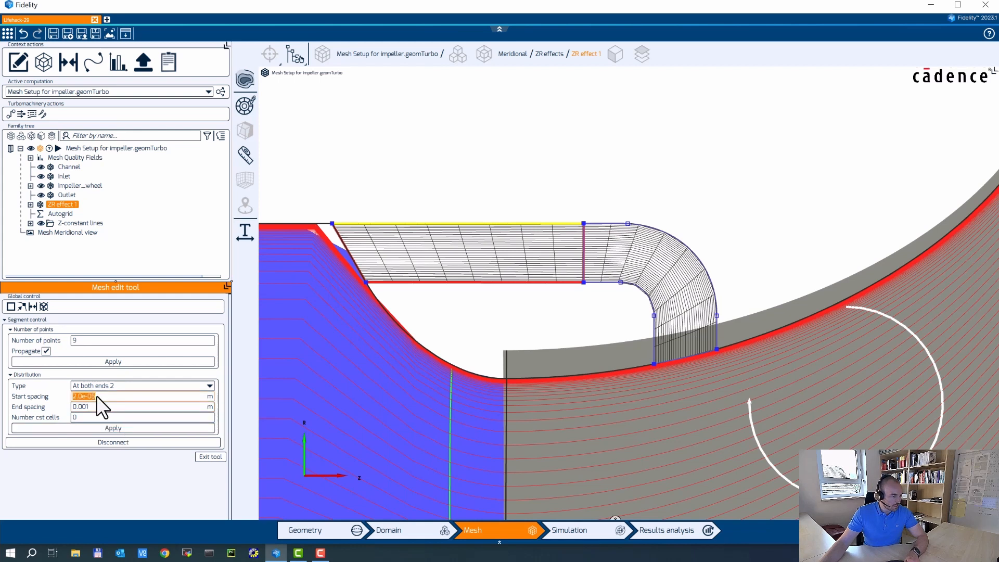
pyautogui.click(112, 428)
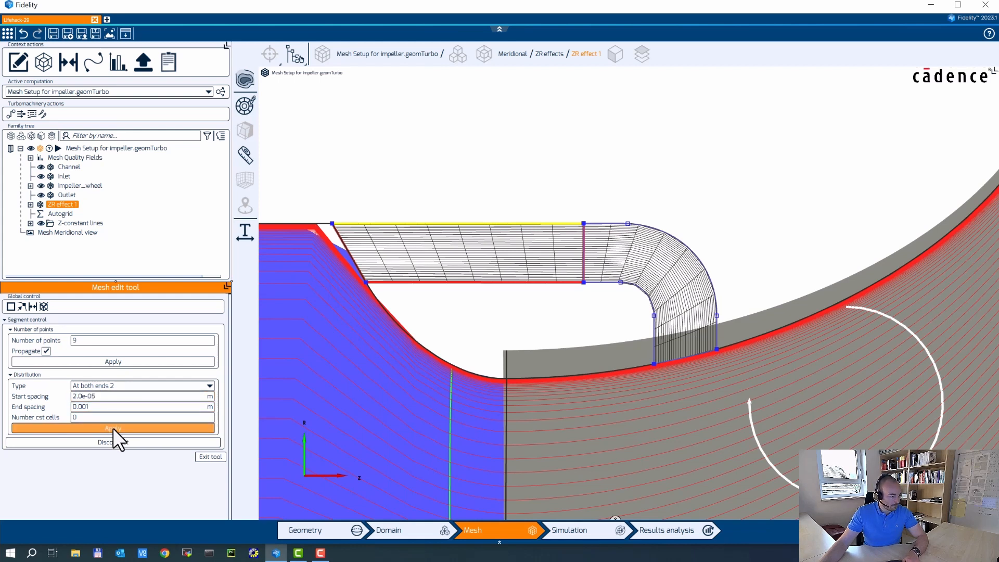
# Give the bottom edge the same 'At both ends 2' spacing: 2e-5 m start, 0.001 m end.
pyautogui.click(463, 282)
pyautogui.click(95, 385)
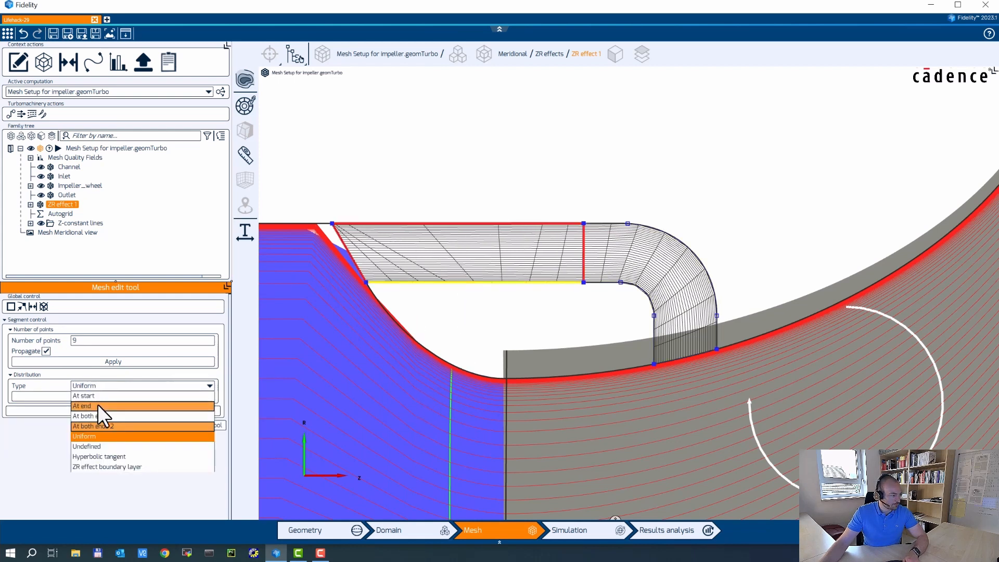
pyautogui.click(105, 423)
pyautogui.doubleClick(91, 398)
pyautogui.write('2.0e-05')
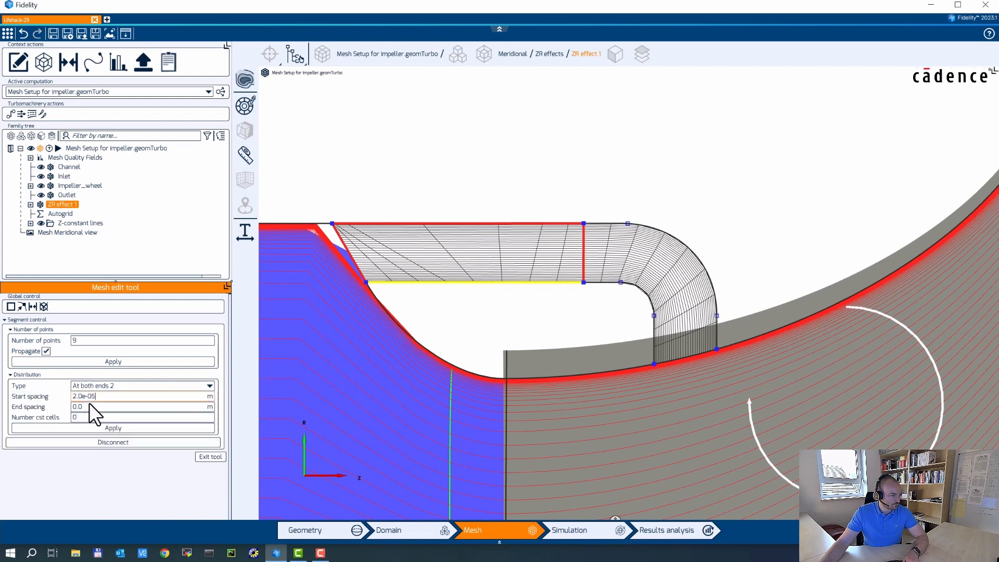
pyautogui.doubleClick(89, 404)
pyautogui.write('1e-3')
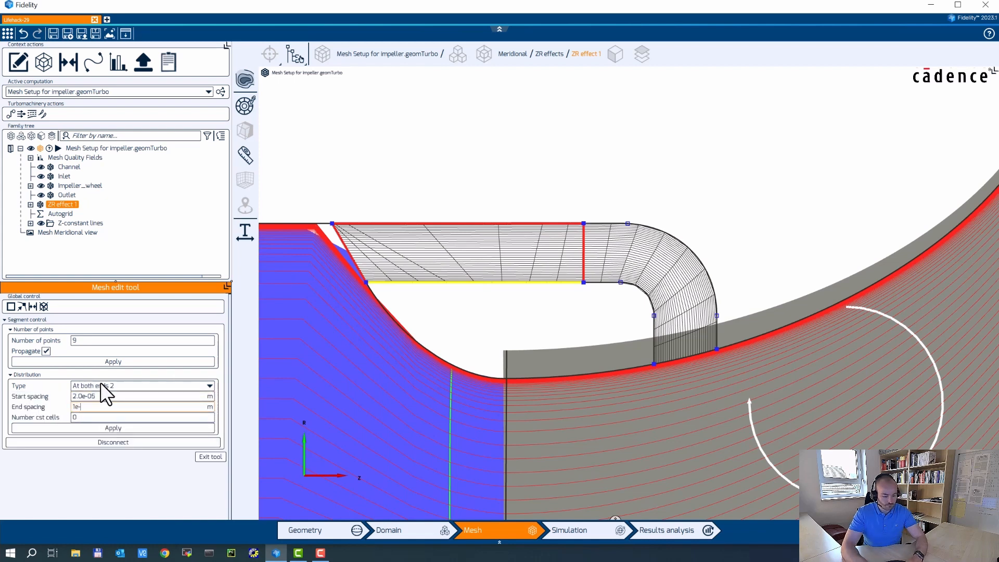
pyautogui.click(133, 426)
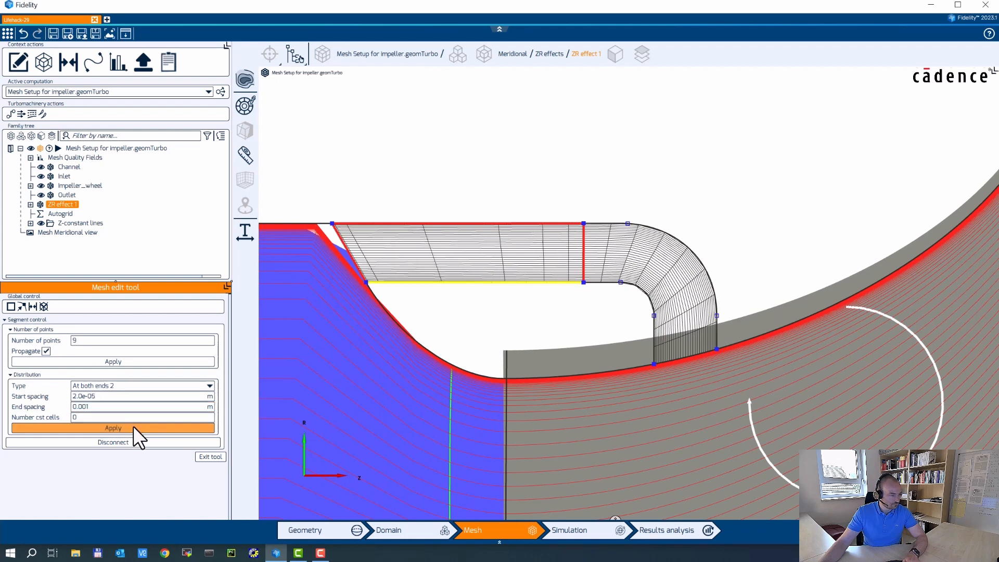
pyautogui.click(650, 226)
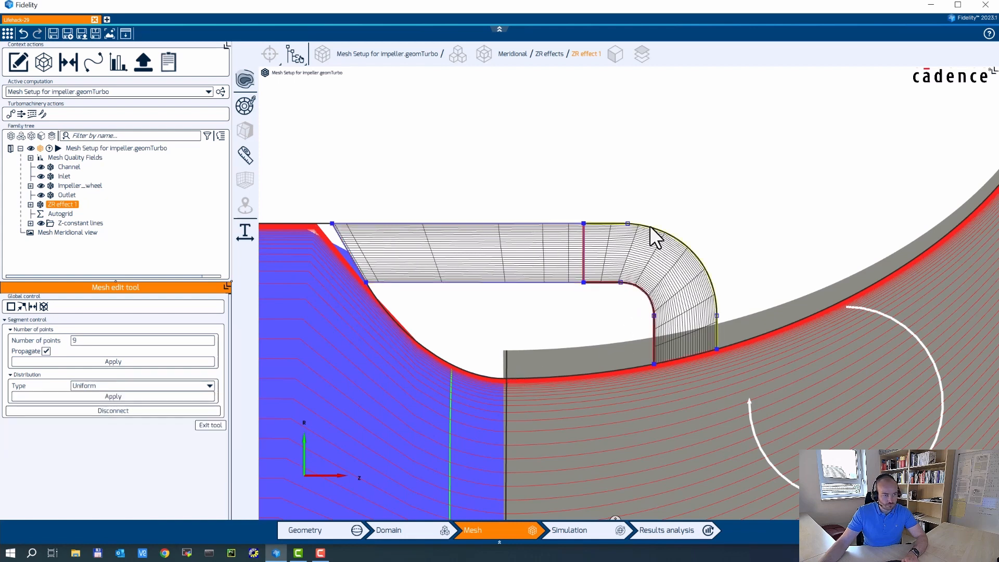
# Give the bend's outer curve 'At both ends 2' spacing: 0.001 m start, 2e-5 m end.
pyautogui.click(75, 386)
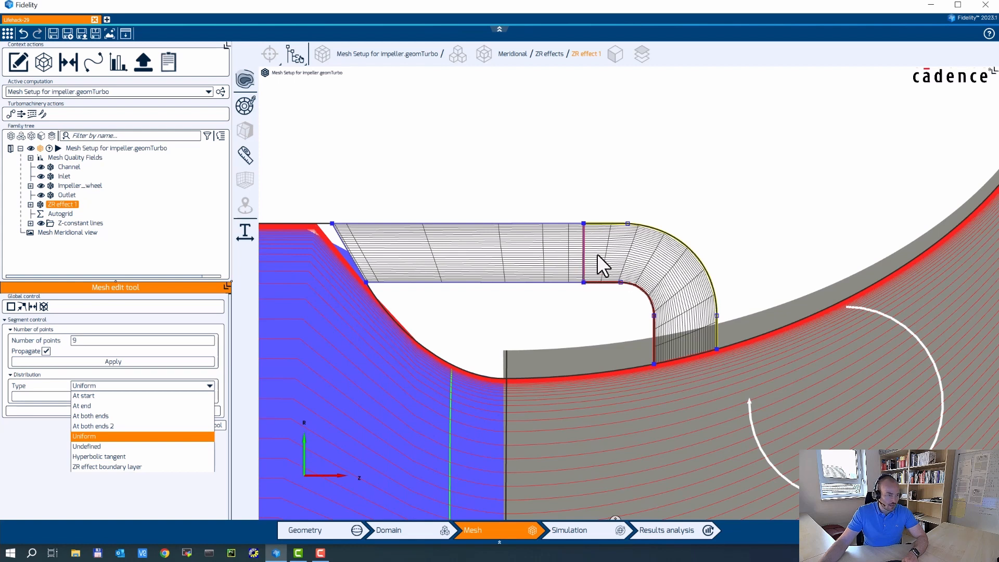
pyautogui.click(99, 426)
pyautogui.doubleClick(89, 399)
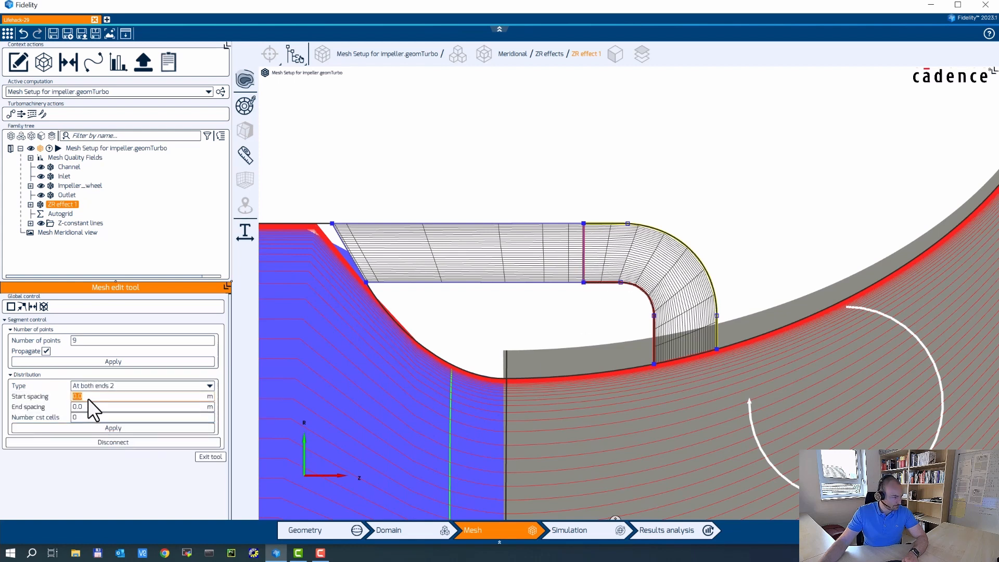
pyautogui.write('1e-3')
pyautogui.press('Return')
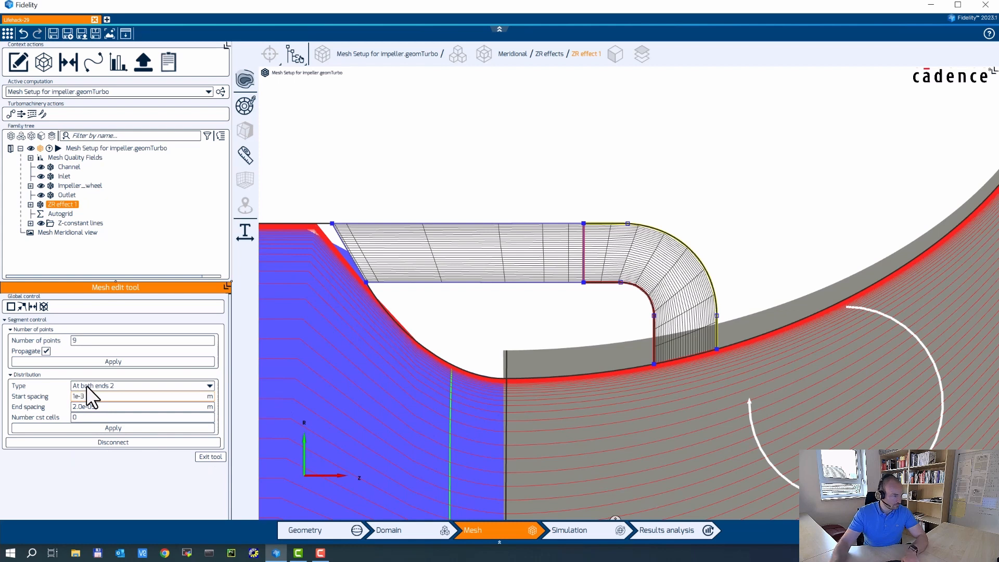
pyautogui.click(120, 427)
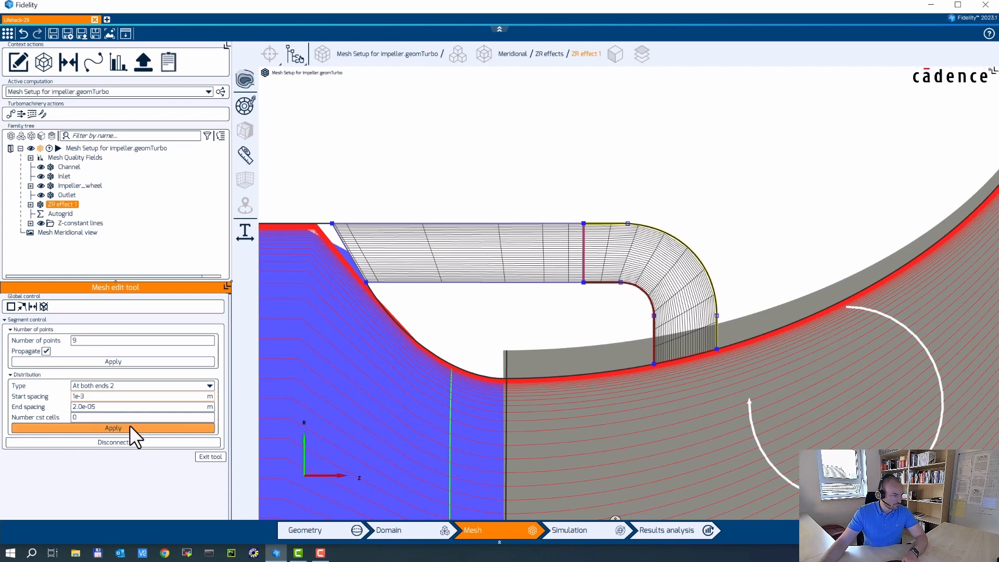
# Apply the same 'At both ends 2' spacing, 0.001 m start and 2e-5 m end, to the inner curve.
pyautogui.click(644, 295)
pyautogui.click(96, 385)
pyautogui.click(98, 423)
pyautogui.doubleClick(89, 397)
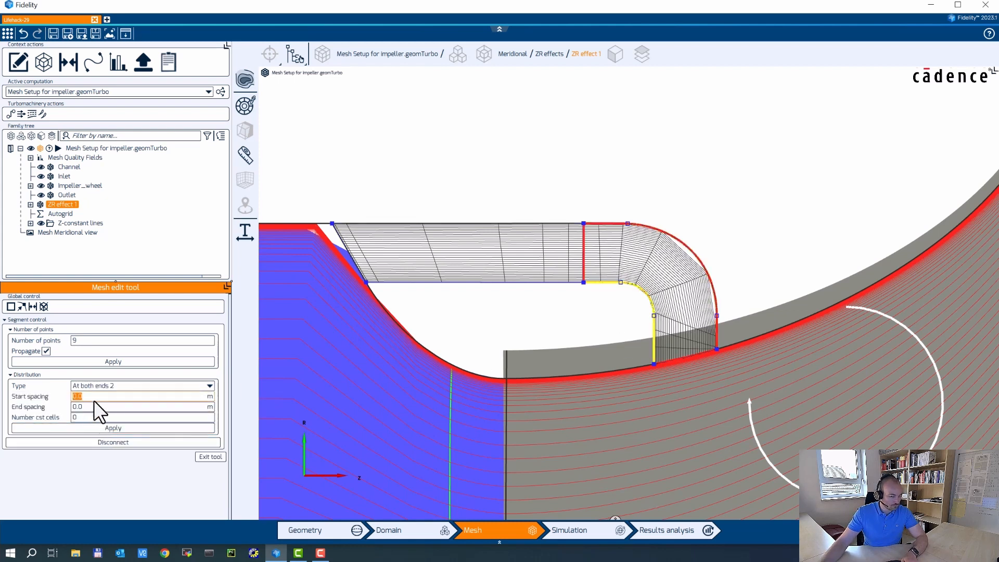
pyautogui.click(94, 403)
pyautogui.doubleClick(94, 398)
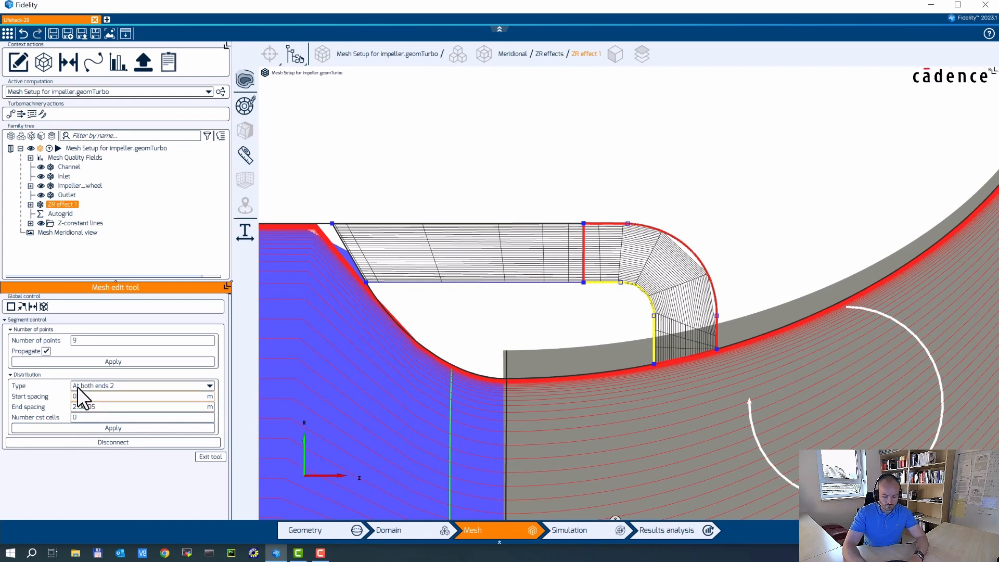
pyautogui.click(112, 428)
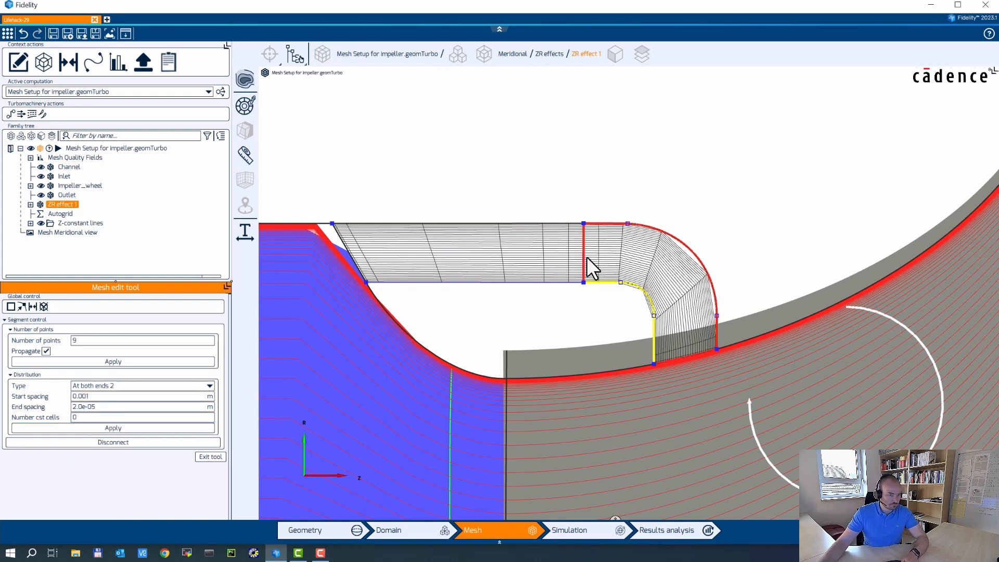
# Set 33 points on the straight block's top edge and on the inner curved cavity edge.
pyautogui.click(459, 223)
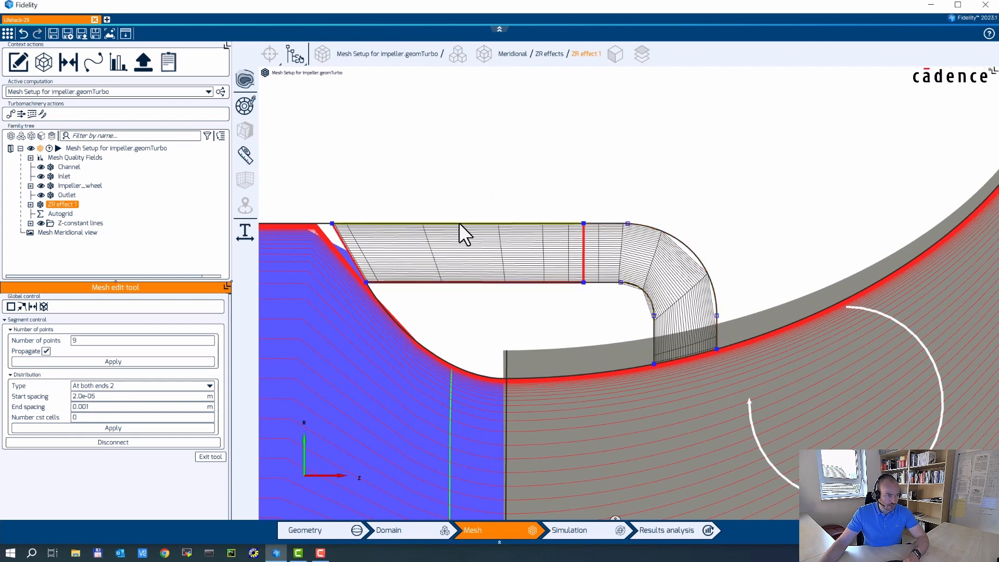
pyautogui.doubleClick(87, 342)
pyautogui.write('33')
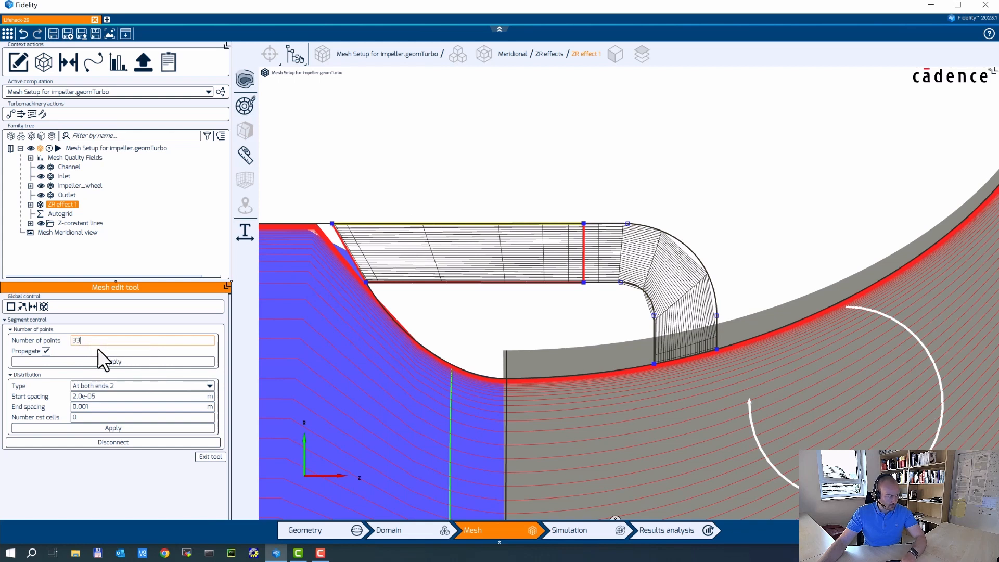
pyautogui.click(106, 361)
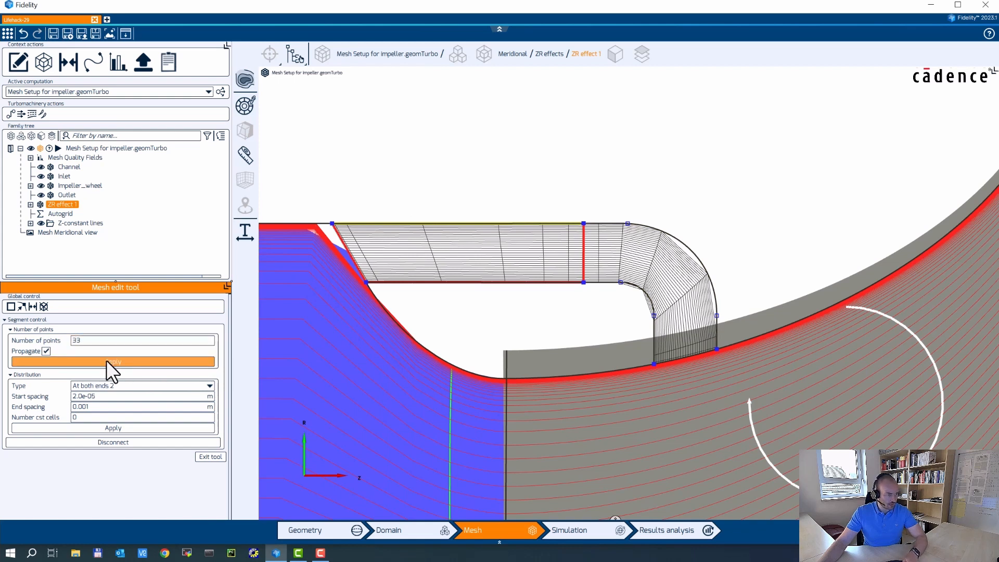
pyautogui.click(639, 289)
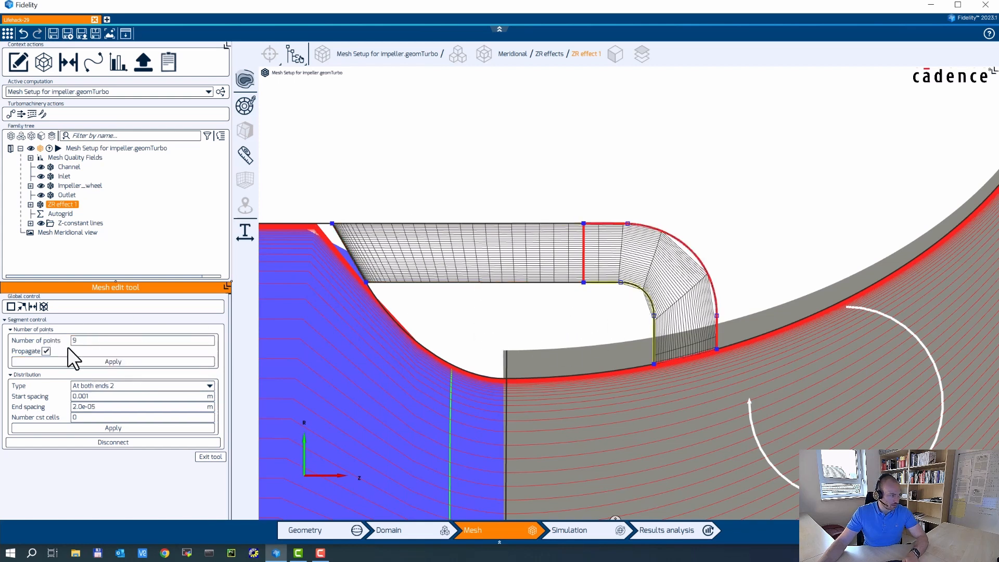
pyautogui.doubleClick(84, 340)
pyautogui.write('33')
pyautogui.click(104, 362)
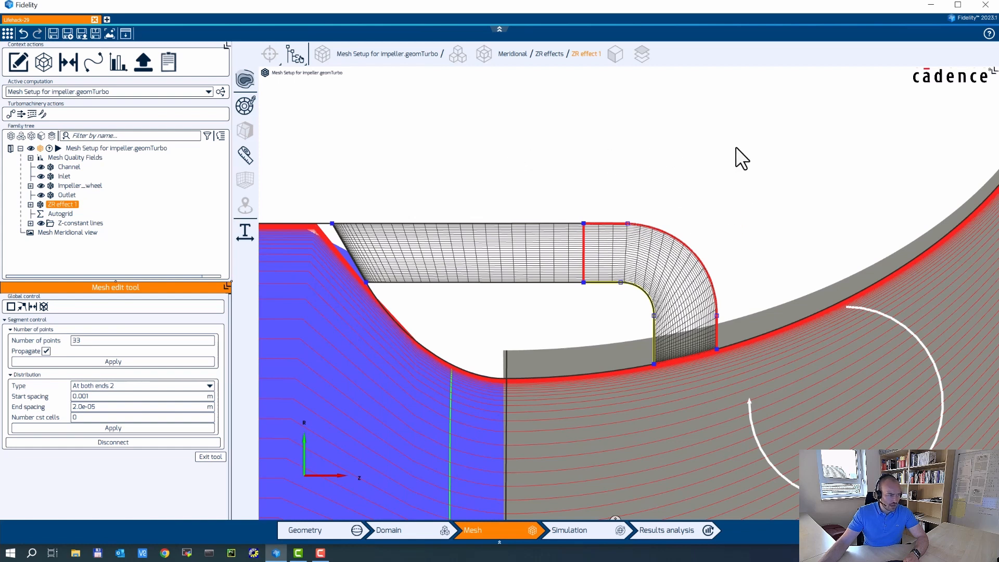
# Exit mesh editing, add Z-constant lines matching the cavity, and check them in the meridional view.
pyautogui.click(211, 456)
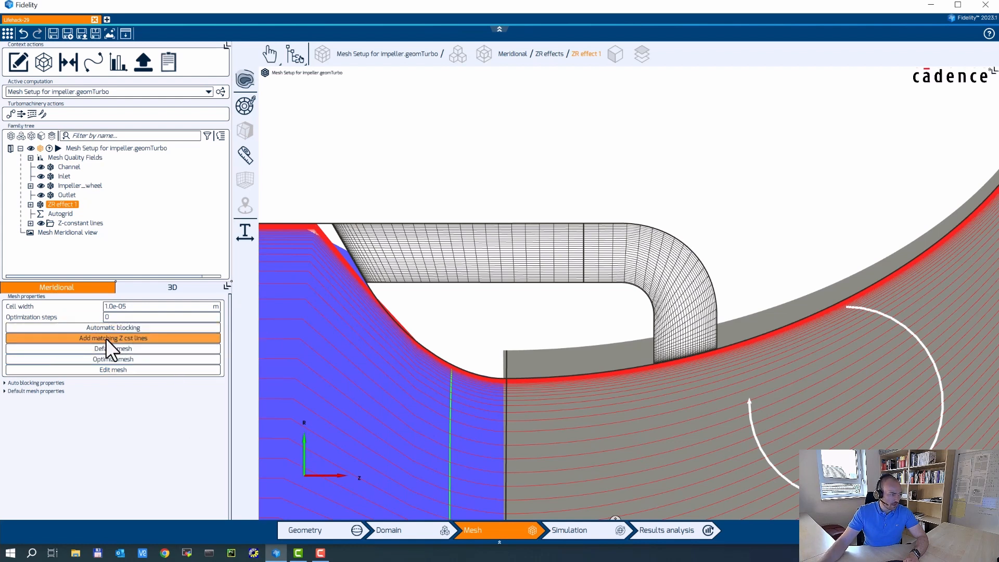
pyautogui.click(40, 335)
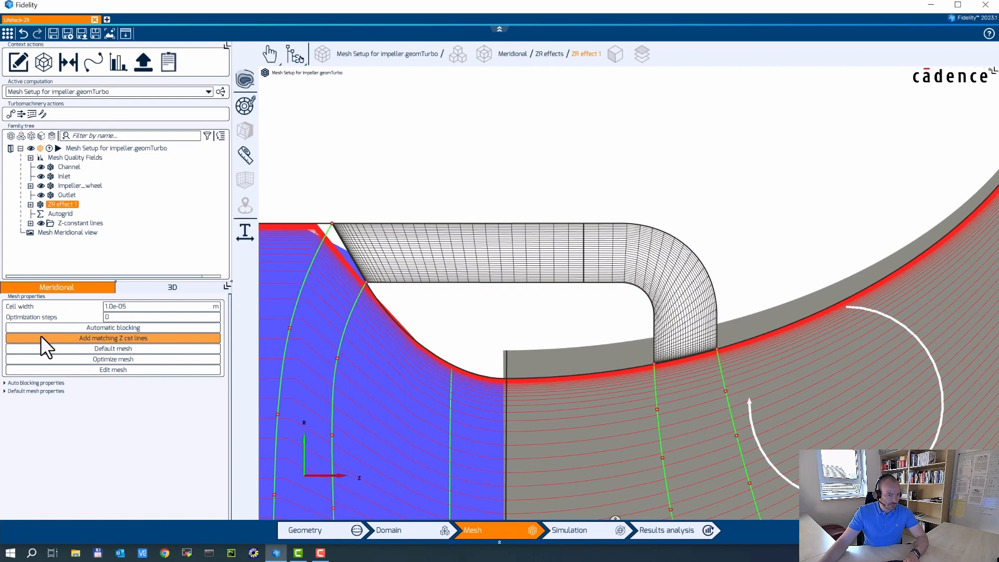
pyautogui.scroll(-3, 532, 209)
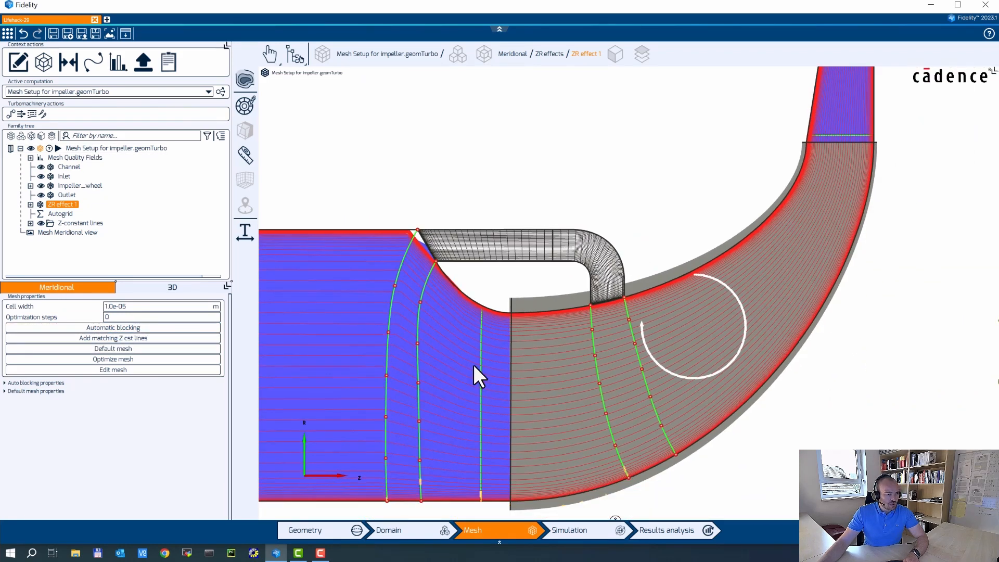
pyautogui.click(385, 349)
pyautogui.click(380, 346)
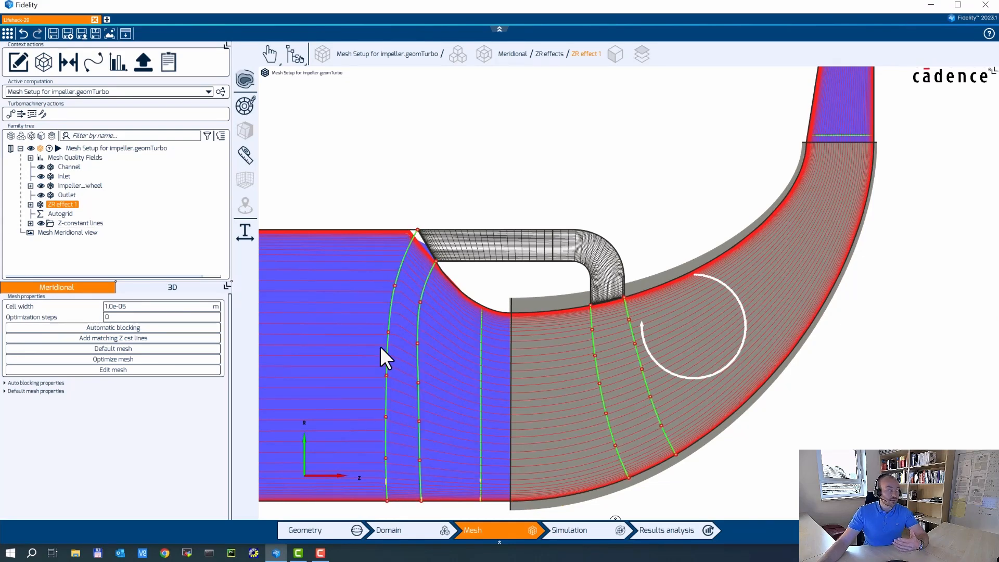
pyautogui.click(657, 354)
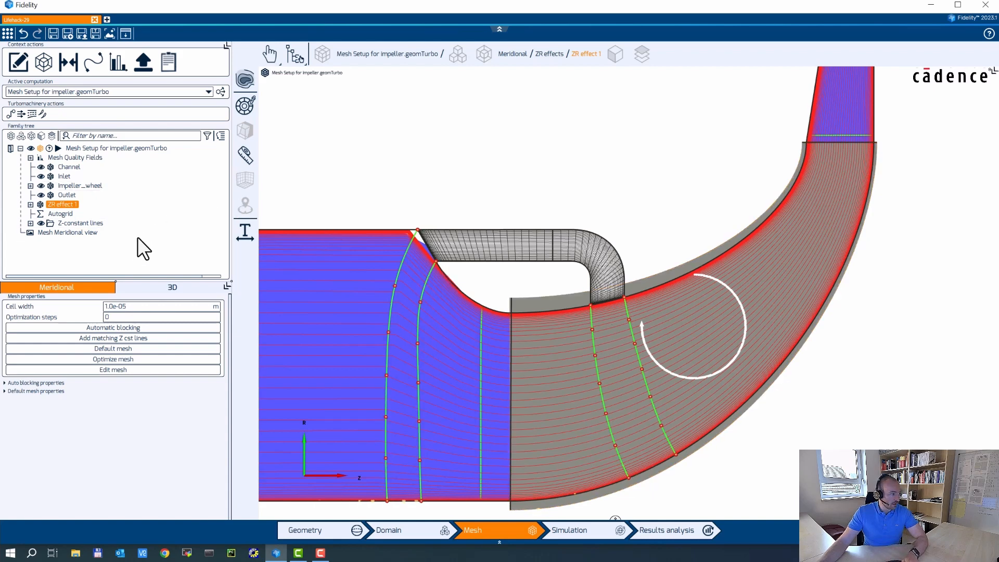
# Run B2B generation from the Mesh Setup root, dismiss the resulting error, and select Impeller_wheel.
pyautogui.doubleClick(86, 148)
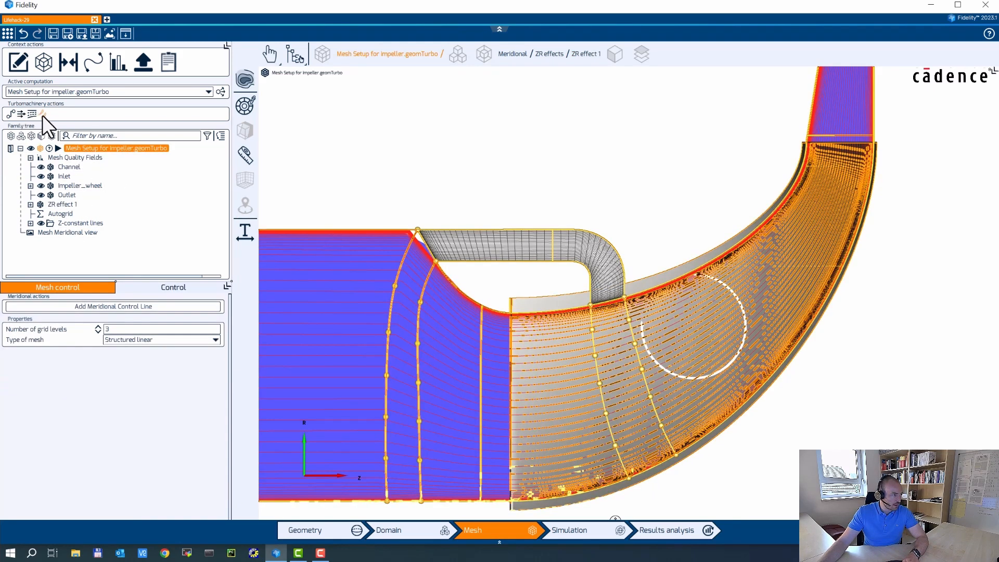
pyautogui.click(42, 113)
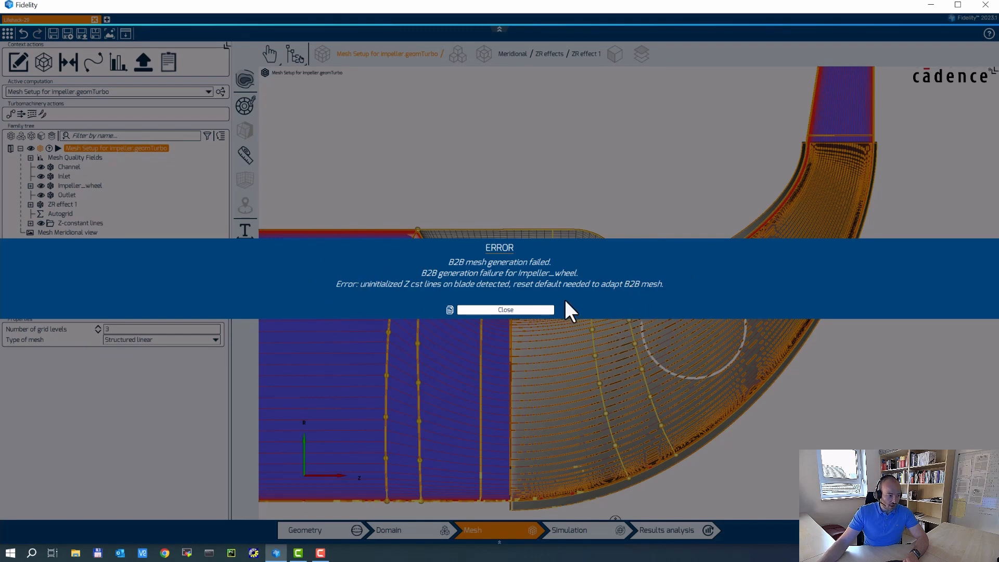
pyautogui.click(521, 309)
pyautogui.click(77, 186)
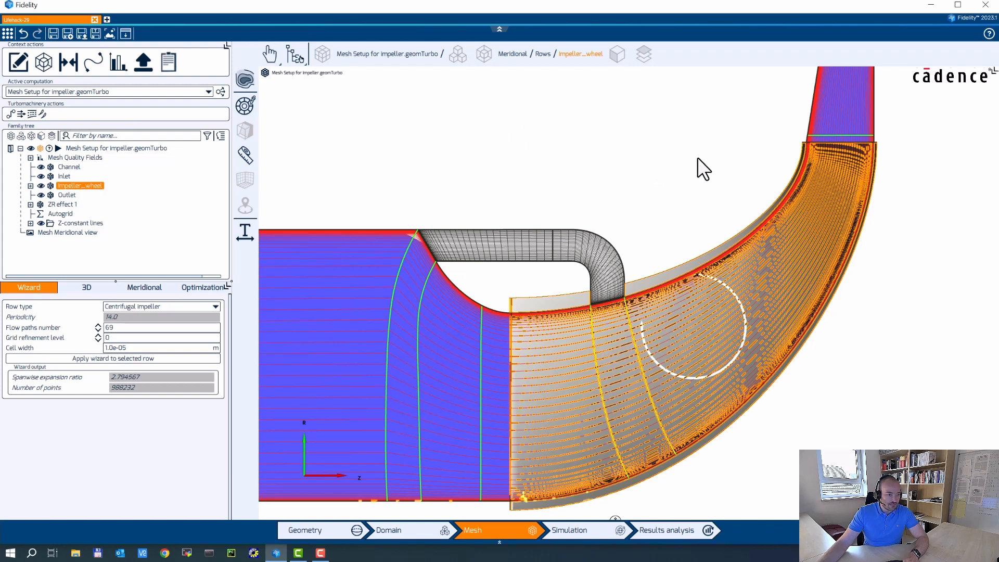
# Inspect the blade-to-blade mesh around the blade passage in a maximized pane, then restore three views.
pyautogui.click(992, 72)
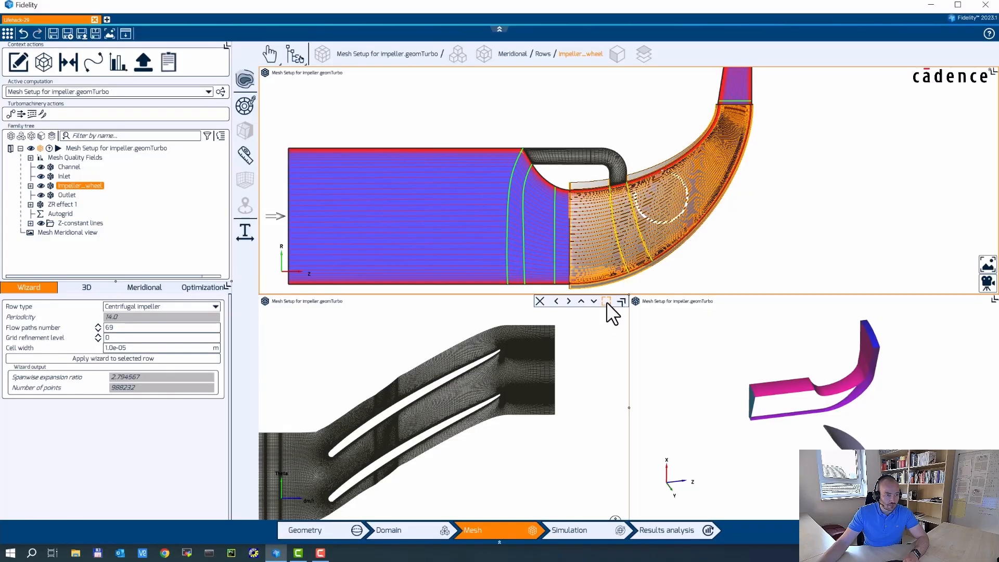
pyautogui.click(607, 301)
pyautogui.scroll(5, 661, 254)
pyautogui.moveTo(804, 229); pyautogui.dragTo(627, 312, button='middle')
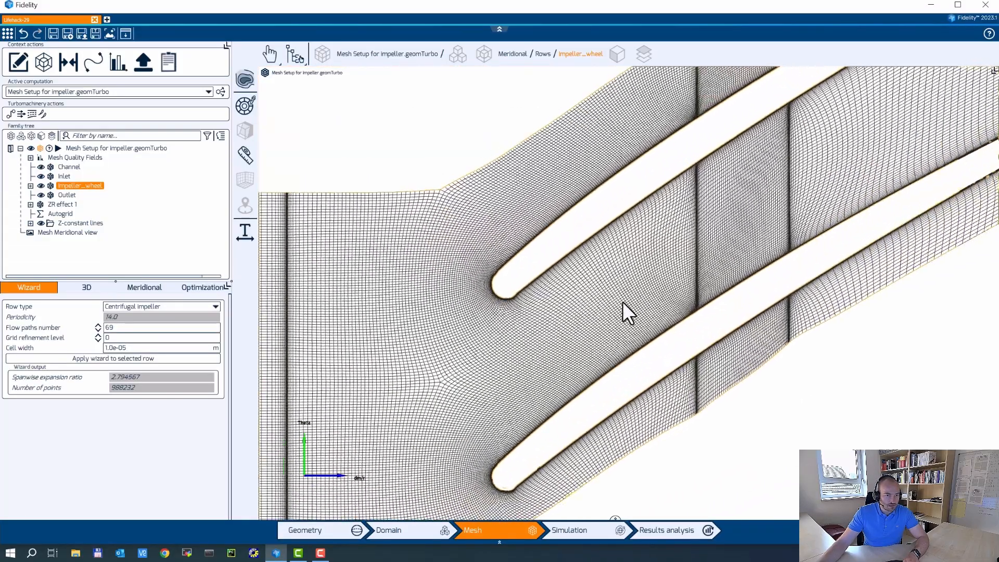
pyautogui.scroll(6, 714, 216)
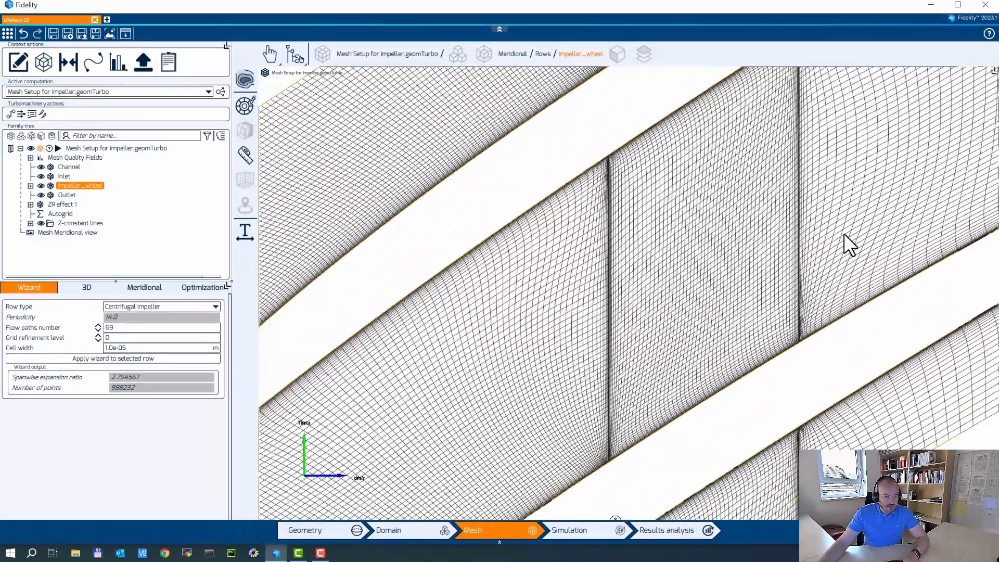
pyautogui.scroll(-4, 526, 301)
pyautogui.moveTo(647, 245); pyautogui.dragTo(591, 265, button='middle')
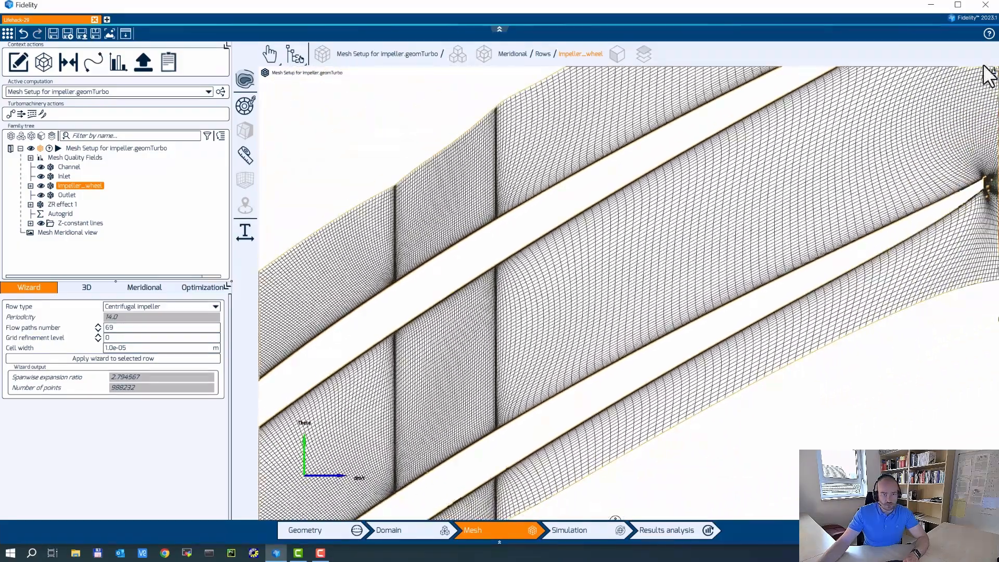
pyautogui.click(978, 74)
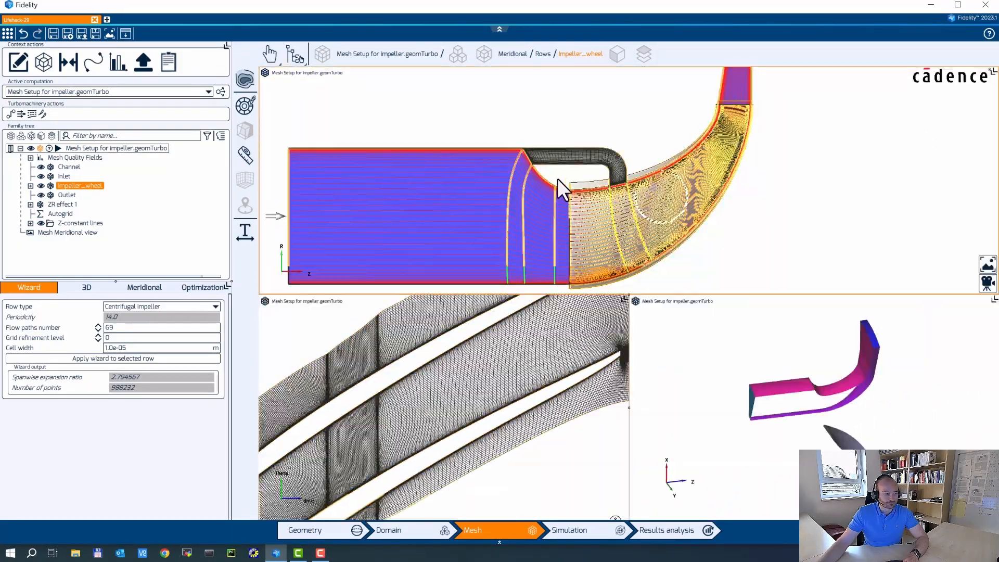
pyautogui.click(664, 103)
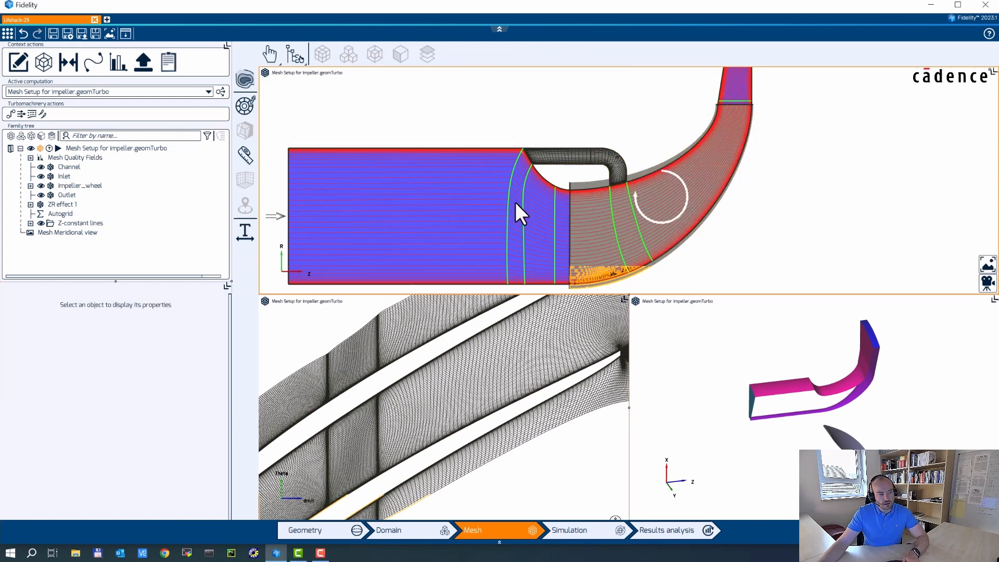
# Select four Z-constant lines in the enlarged meridional view.
pyautogui.scroll(6, 607, 218)
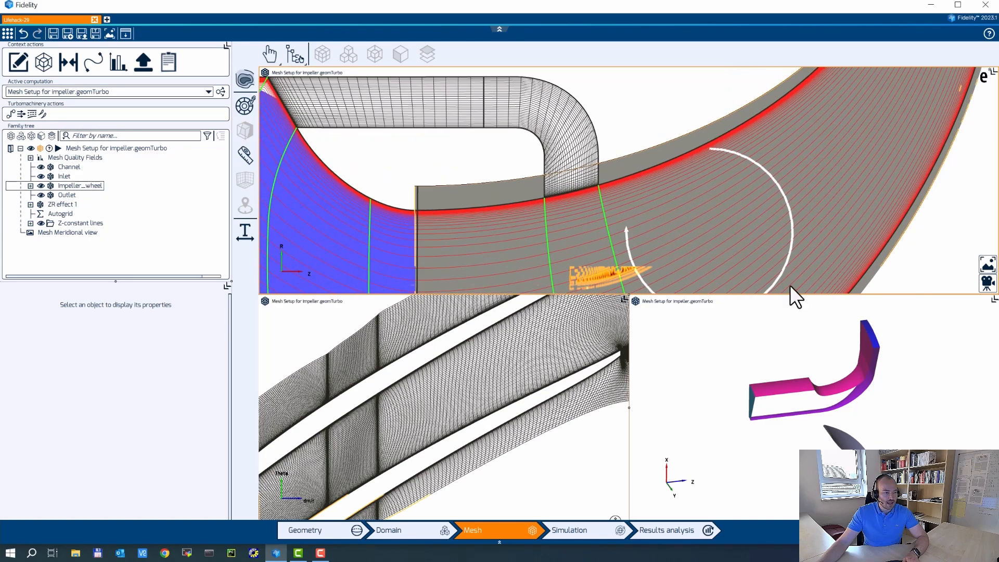
pyautogui.click(985, 79)
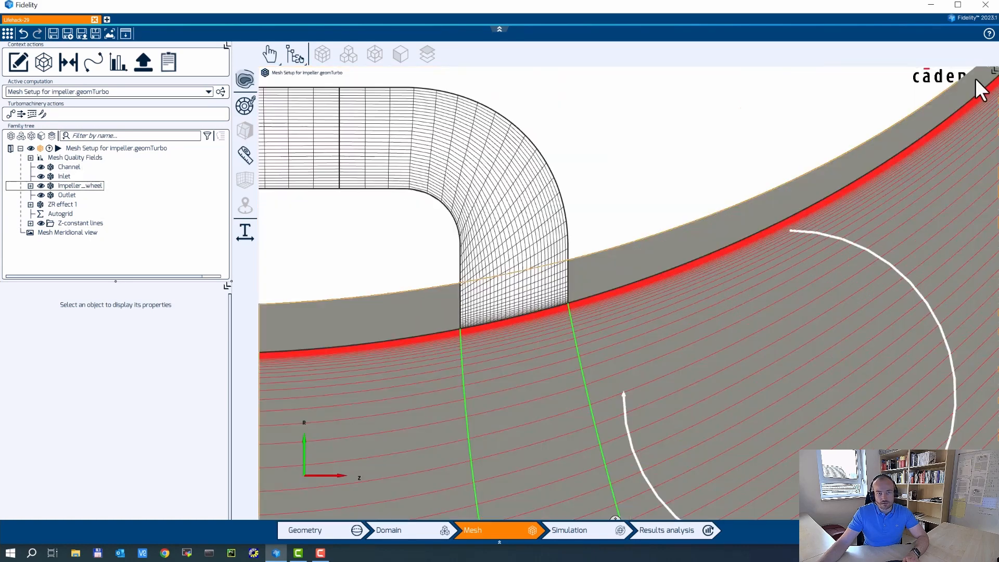
pyautogui.scroll(-5, 572, 198)
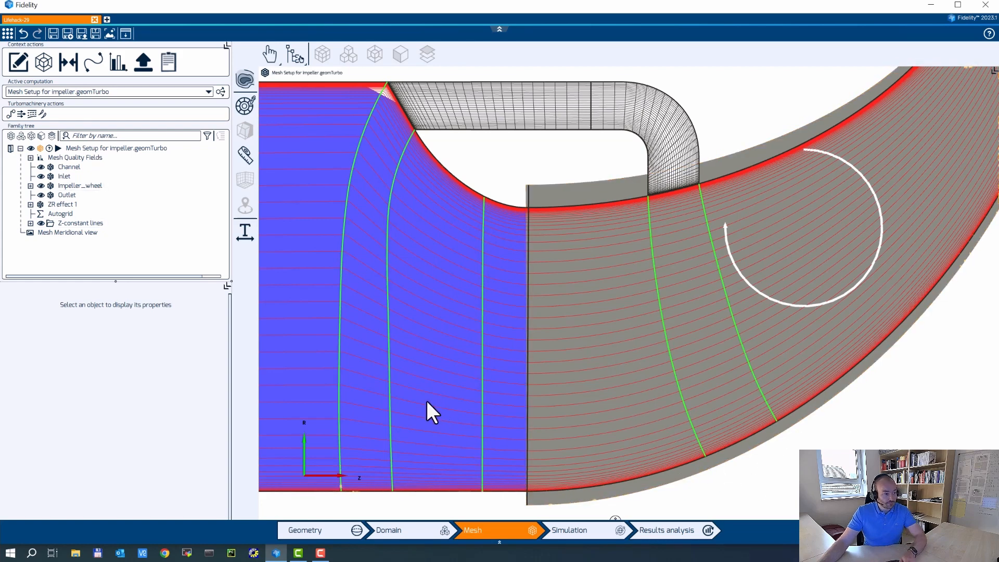
pyautogui.click(30, 222)
pyautogui.click(346, 224)
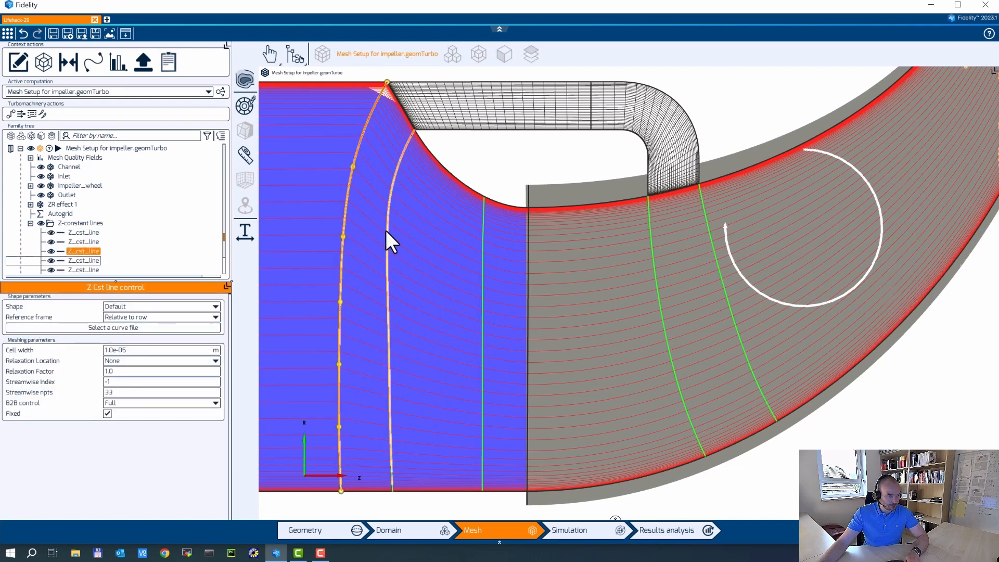
pyautogui.keyDown('ctrl'); pyautogui.click(387, 231); pyautogui.keyUp('ctrl')
pyautogui.keyDown('ctrl'); pyautogui.click(664, 324); pyautogui.keyUp('ctrl')
pyautogui.keyDown('ctrl'); pyautogui.click(722, 288); pyautogui.keyUp('ctrl')
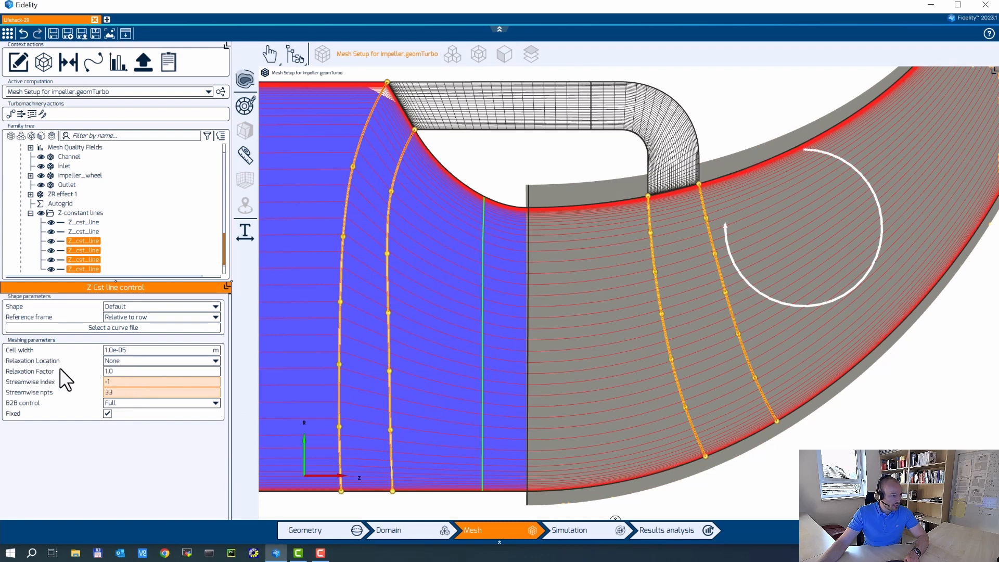
# Set their relaxation location to At hub with a relaxation factor of 10.
pyautogui.click(138, 359)
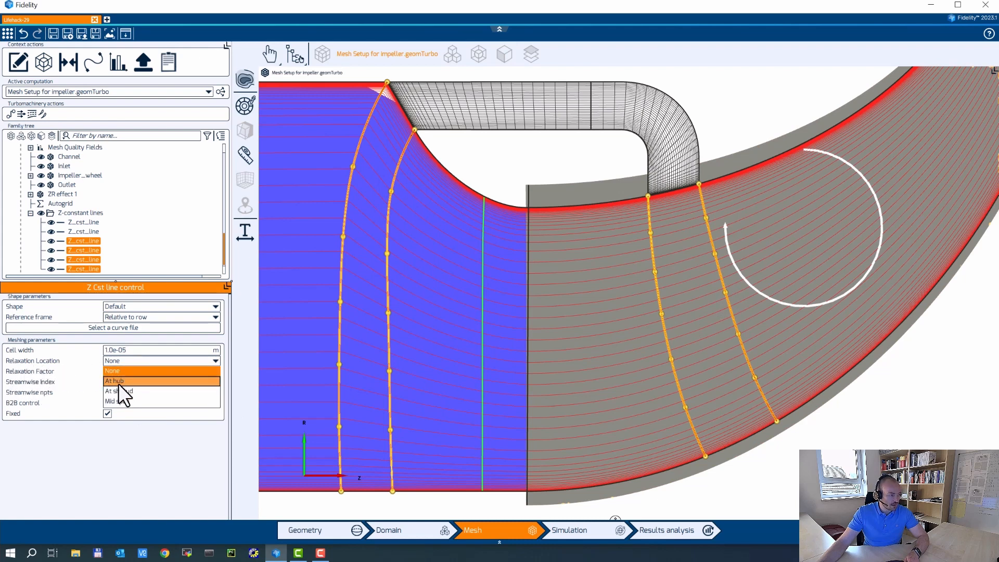
pyautogui.click(118, 383)
pyautogui.doubleClick(122, 369)
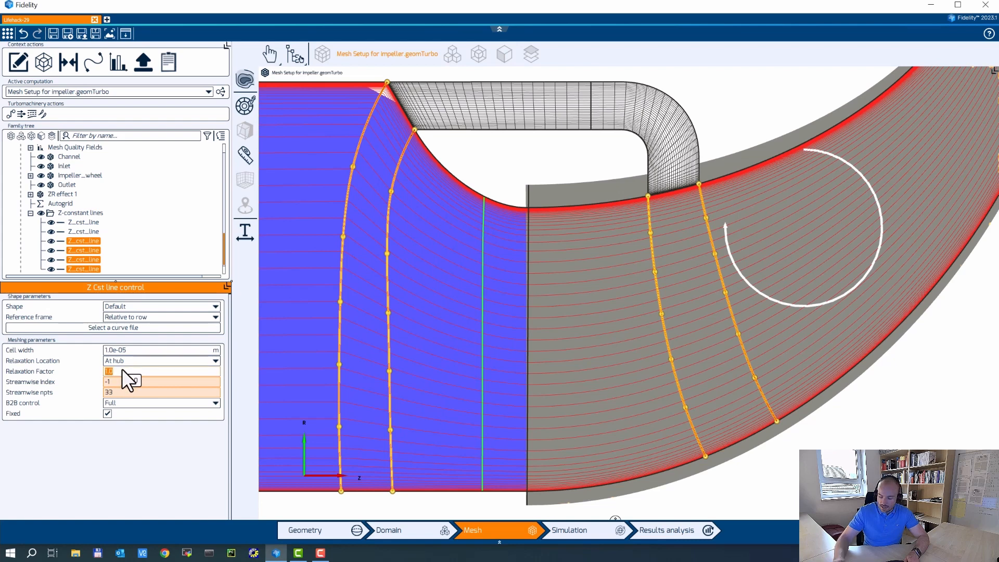
pyautogui.write('10')
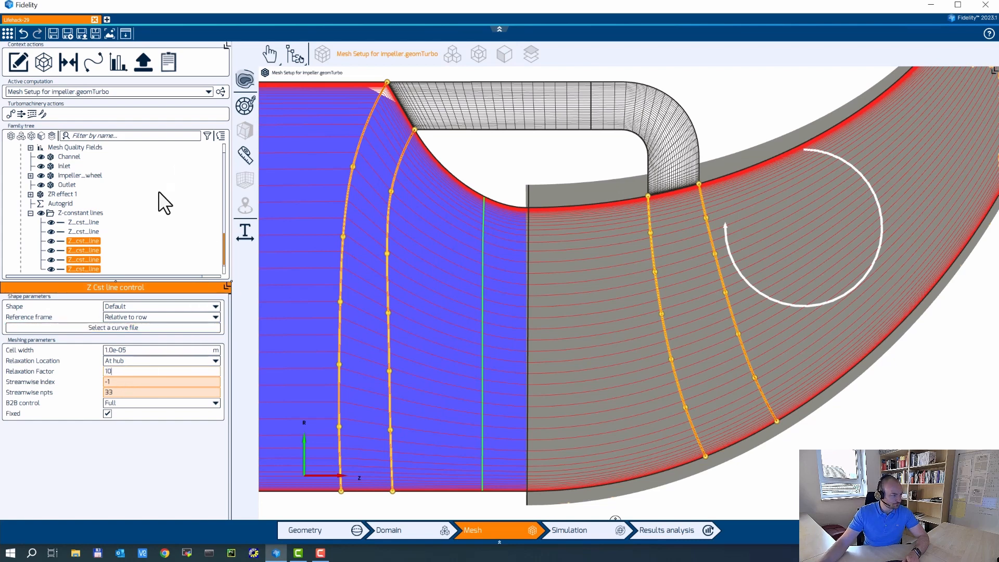
pyautogui.scroll(1, 159, 192)
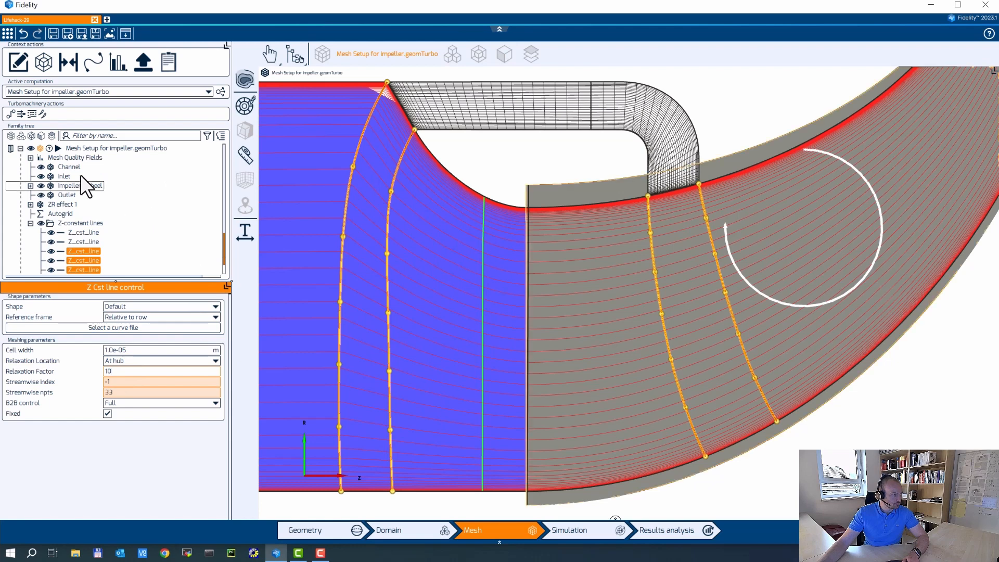
pyautogui.click(30, 223)
pyautogui.click(103, 148)
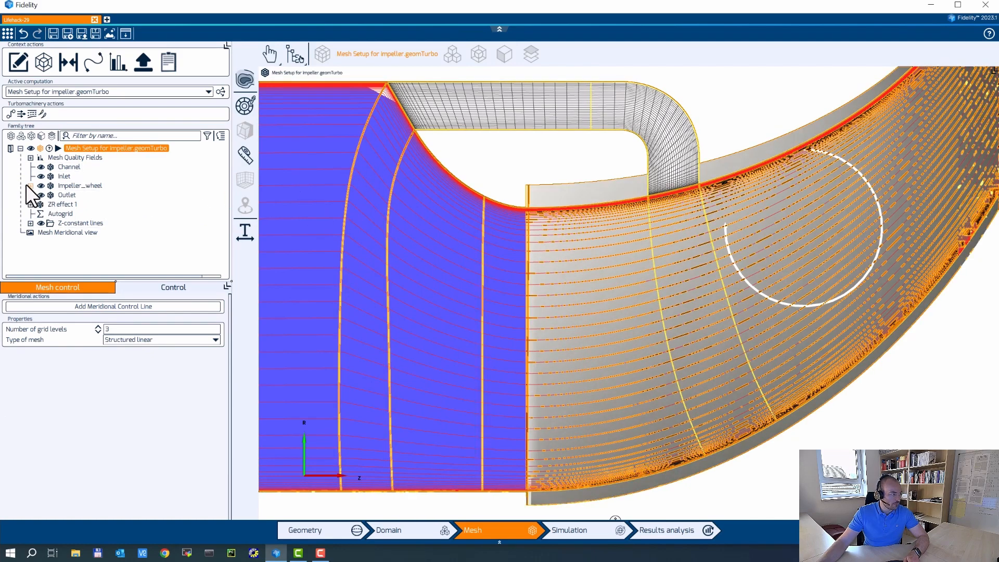
# Set Impeller_main's B2B active layer to 0% span and generate its B2B mesh.
pyautogui.click(30, 185)
pyautogui.click(92, 195)
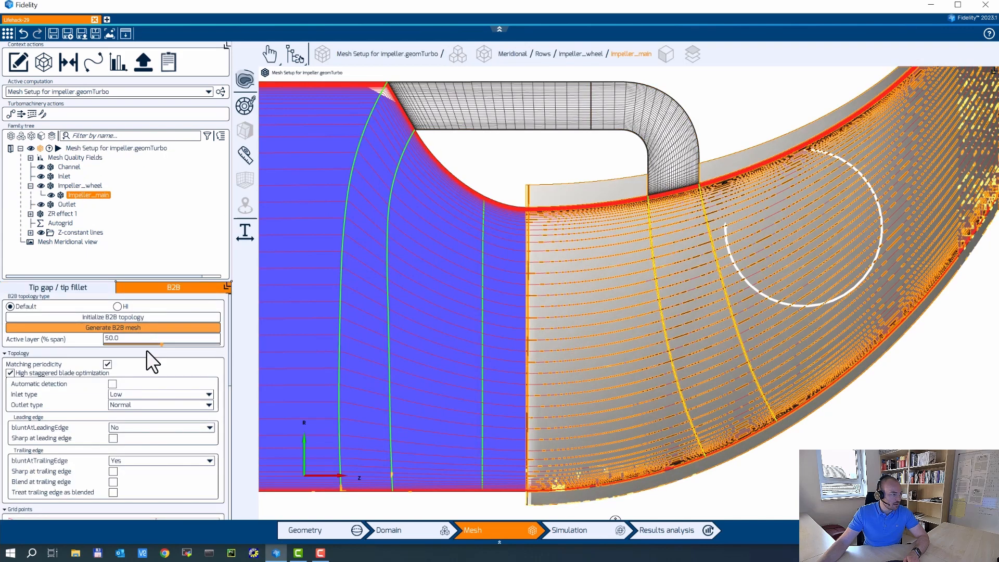
pyautogui.doubleClick(121, 338)
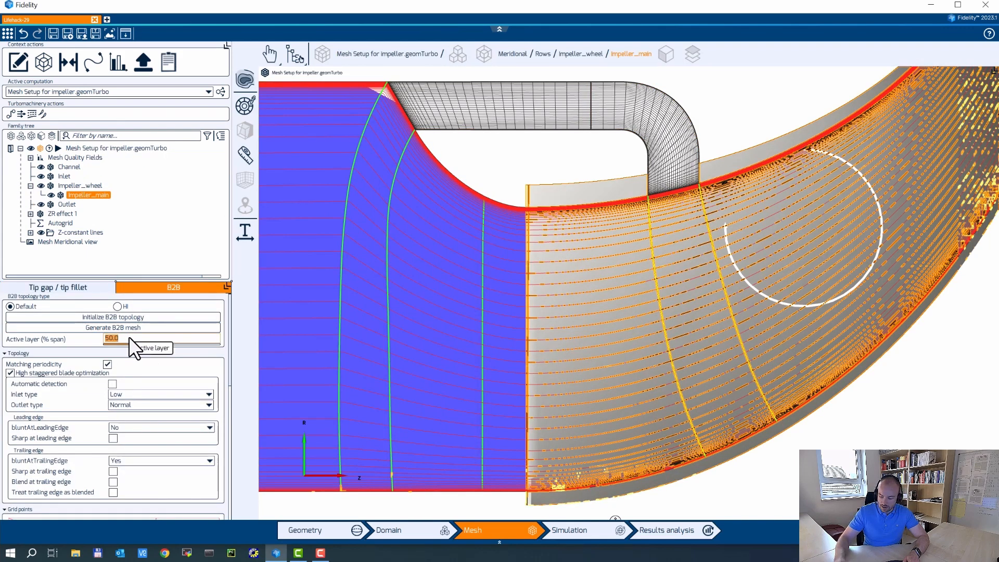
pyautogui.write('0')
pyautogui.press('Return')
pyautogui.click(131, 329)
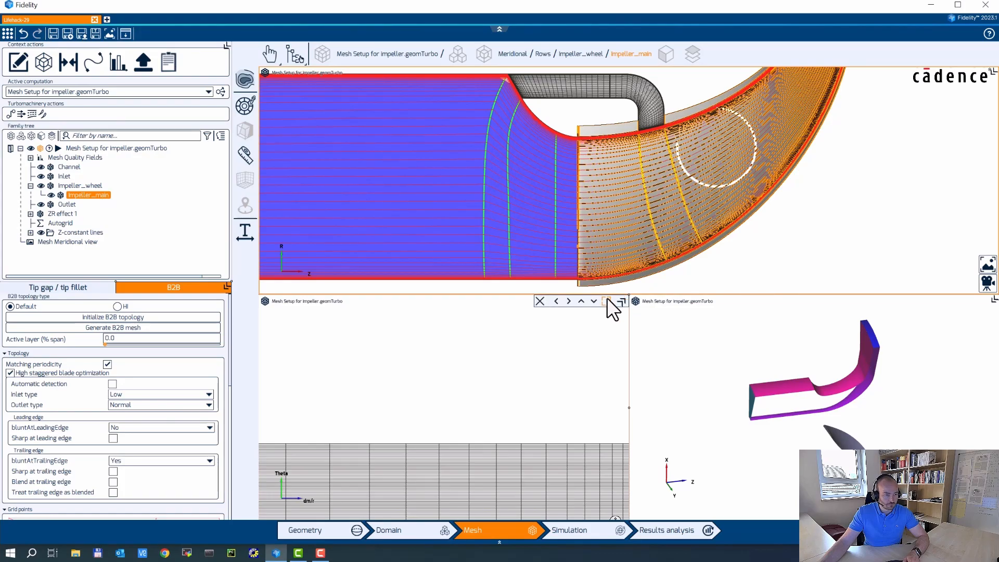
# Zoom and pan the maximized 0% span blade-to-blade mesh, then restore the three-view layout.
pyautogui.click(608, 299)
pyautogui.scroll(8, 632, 235)
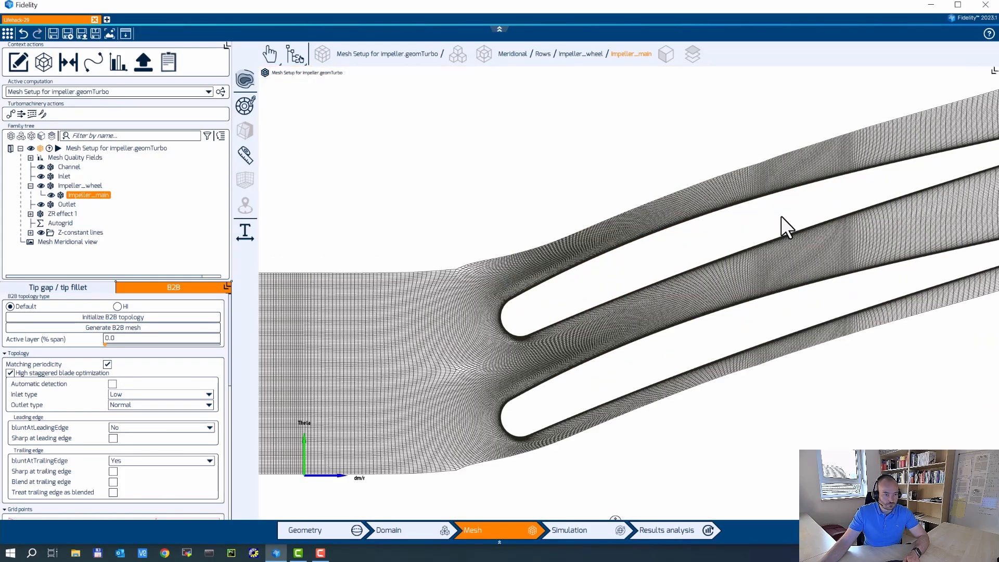
pyautogui.moveTo(914, 234); pyautogui.dragTo(674, 256, button='middle')
pyautogui.scroll(4, 671, 257)
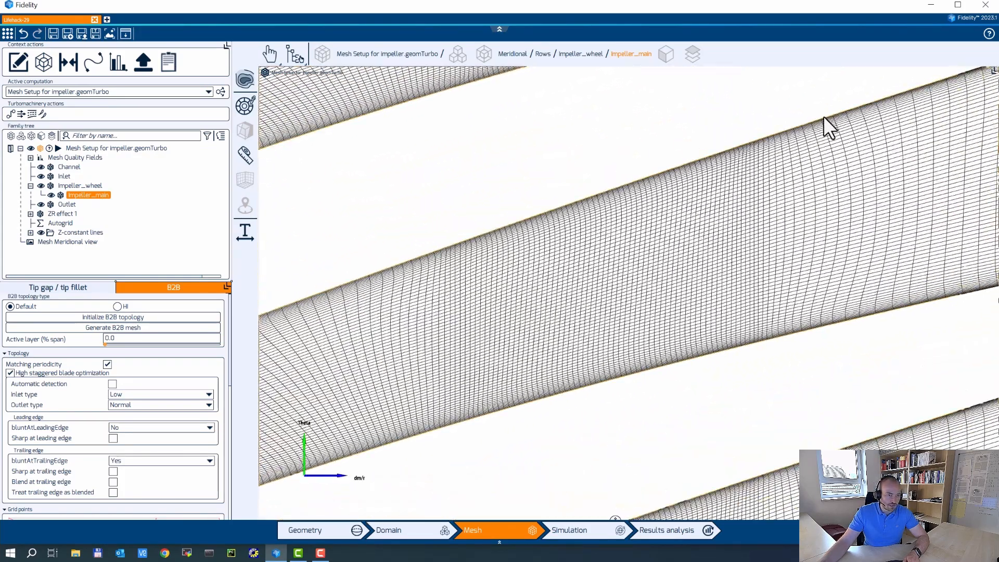
pyautogui.moveTo(800, 229); pyautogui.dragTo(480, 290, button='middle')
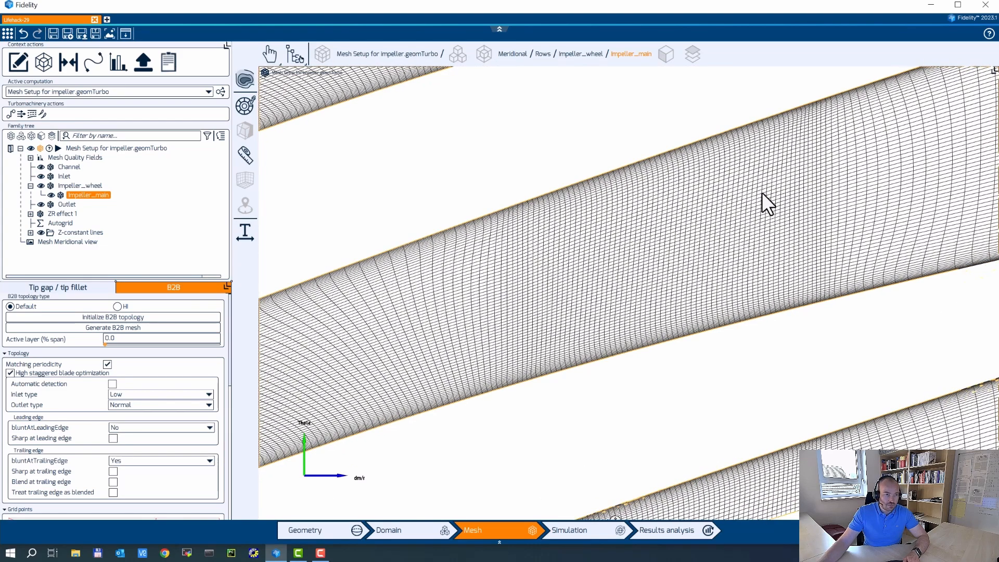
pyautogui.scroll(-2, 795, 188)
pyautogui.moveTo(794, 188); pyautogui.dragTo(534, 296, button='middle')
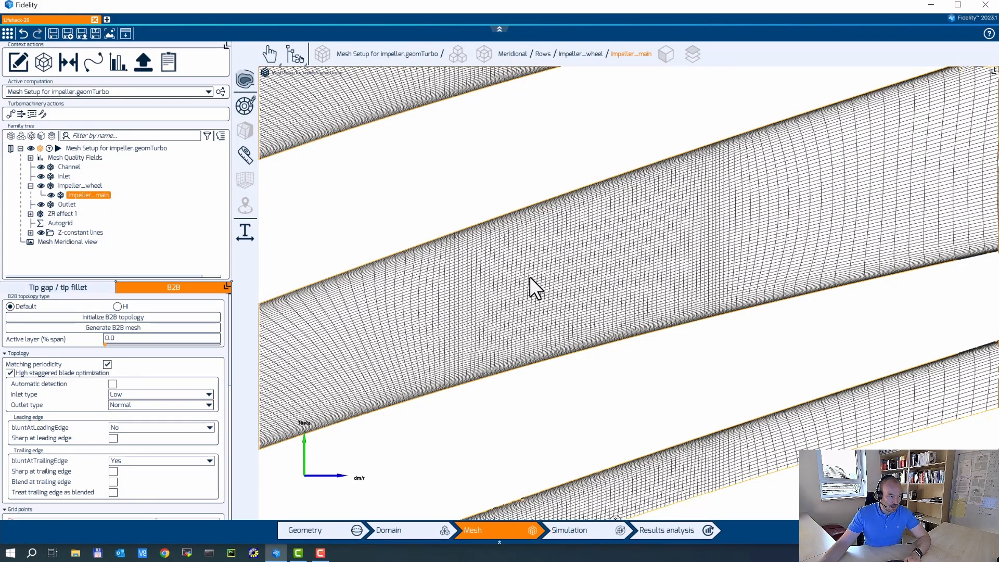
pyautogui.scroll(-3, 723, 216)
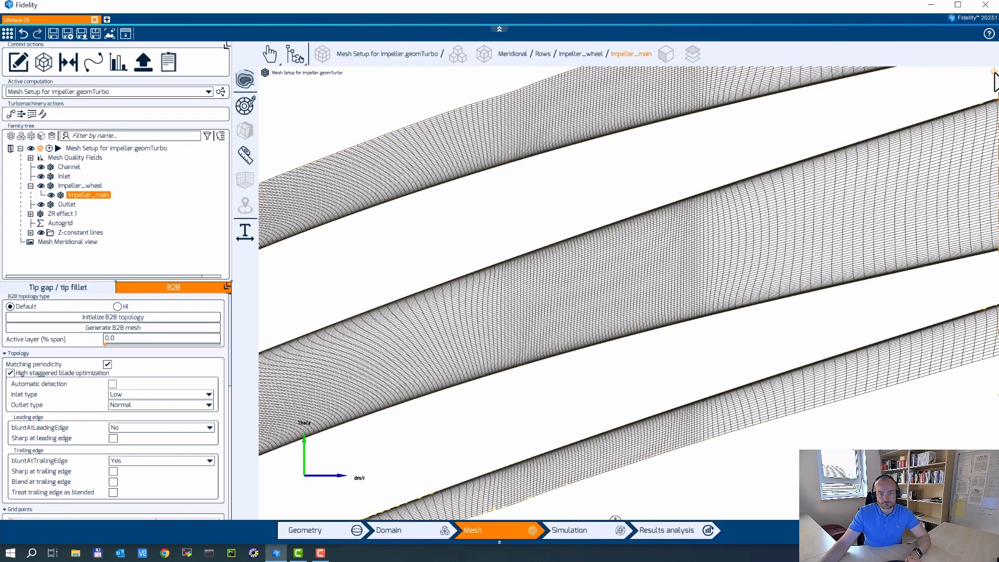
pyautogui.click(989, 76)
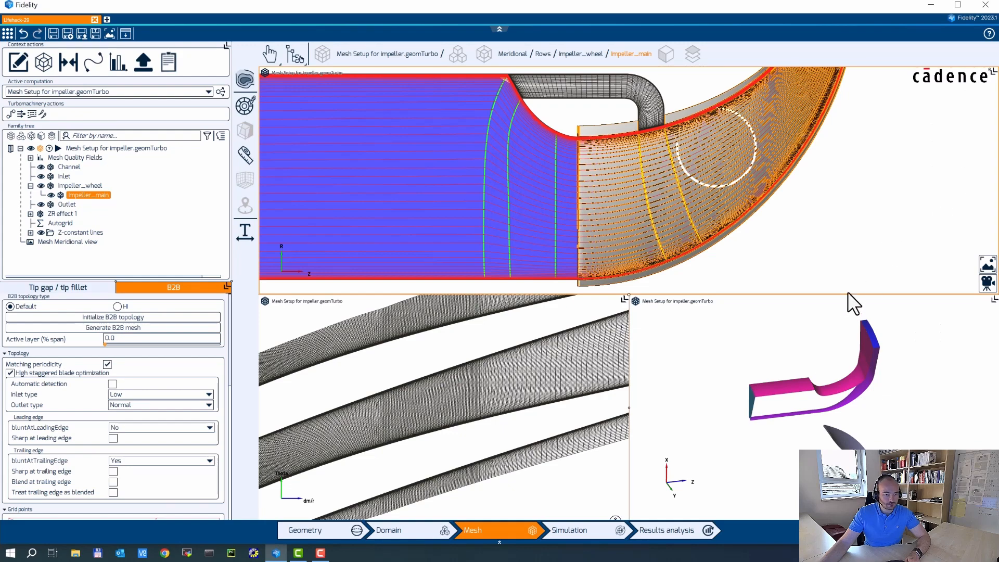
# Enlarge the meridional view and select the Z-constant line inside the impeller from the expanded family list.
pyautogui.moveTo(848, 295); pyautogui.dragTo(852, 364)
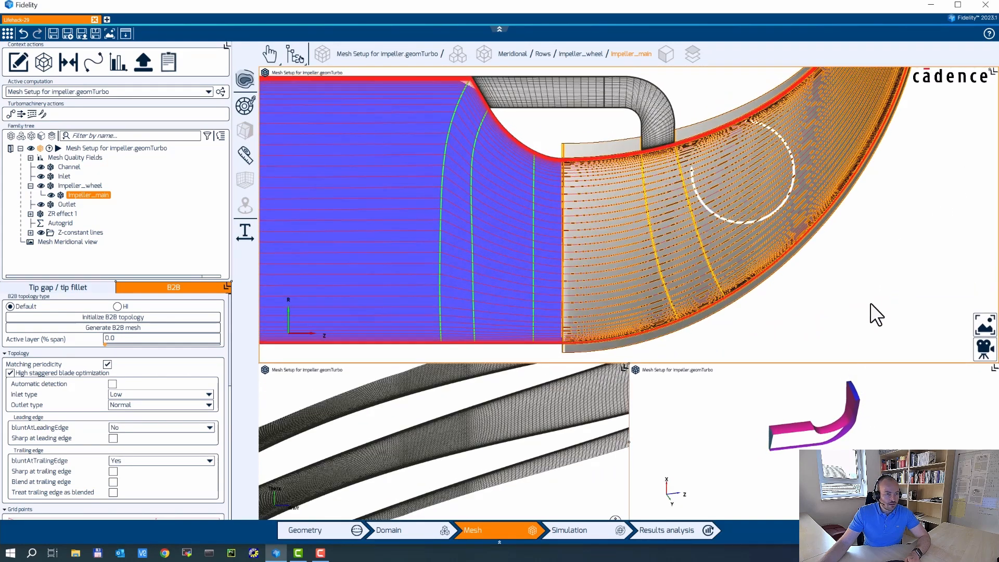
pyautogui.moveTo(870, 303); pyautogui.dragTo(828, 286, button='middle')
pyautogui.click(823, 275)
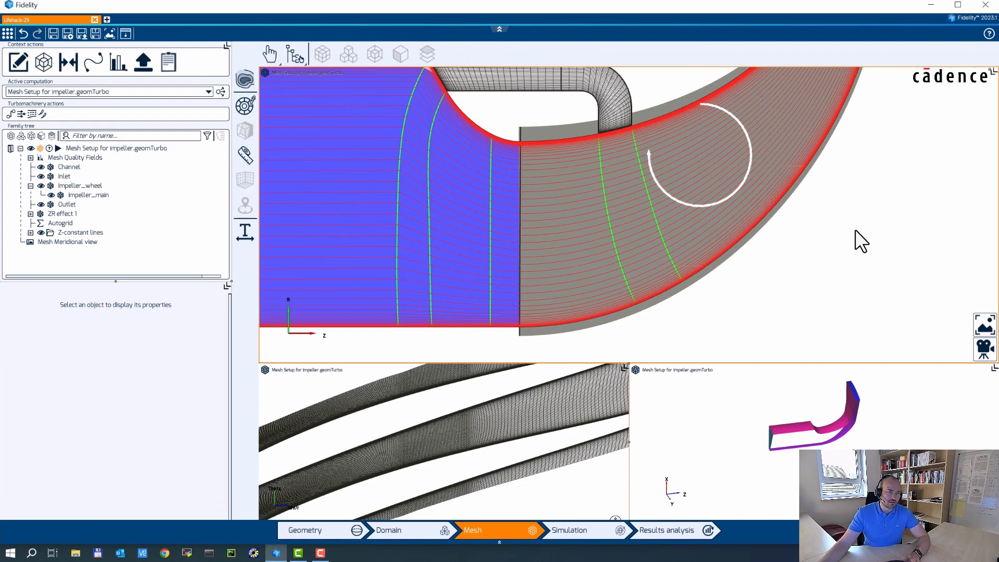
pyautogui.click(604, 208)
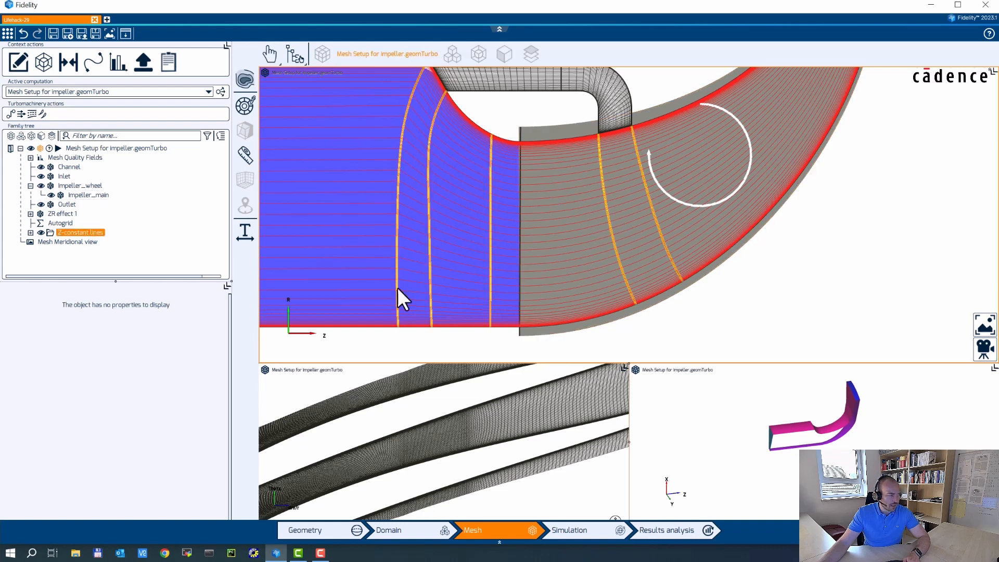
pyautogui.click(30, 232)
pyautogui.click(604, 187)
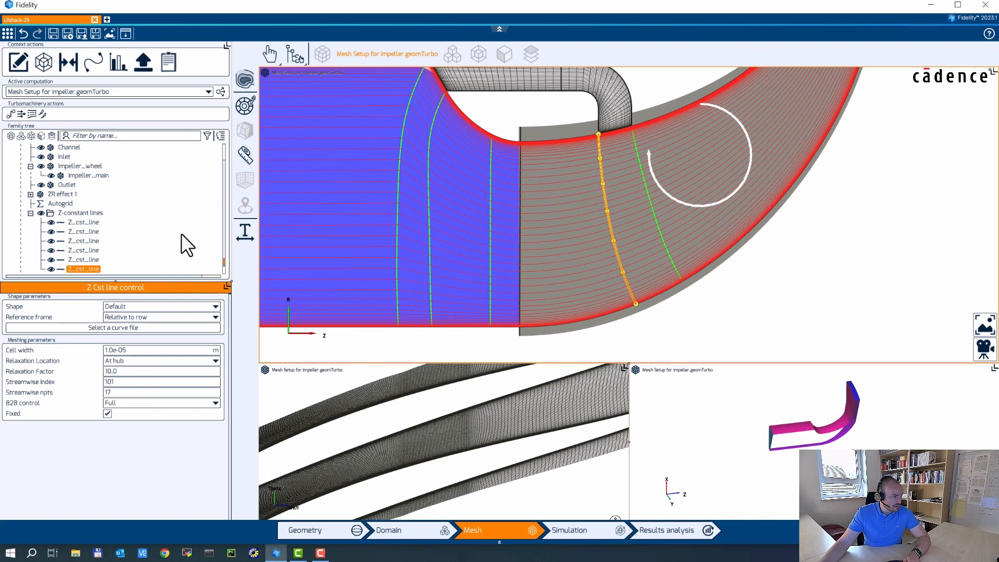
pyautogui.click(638, 170)
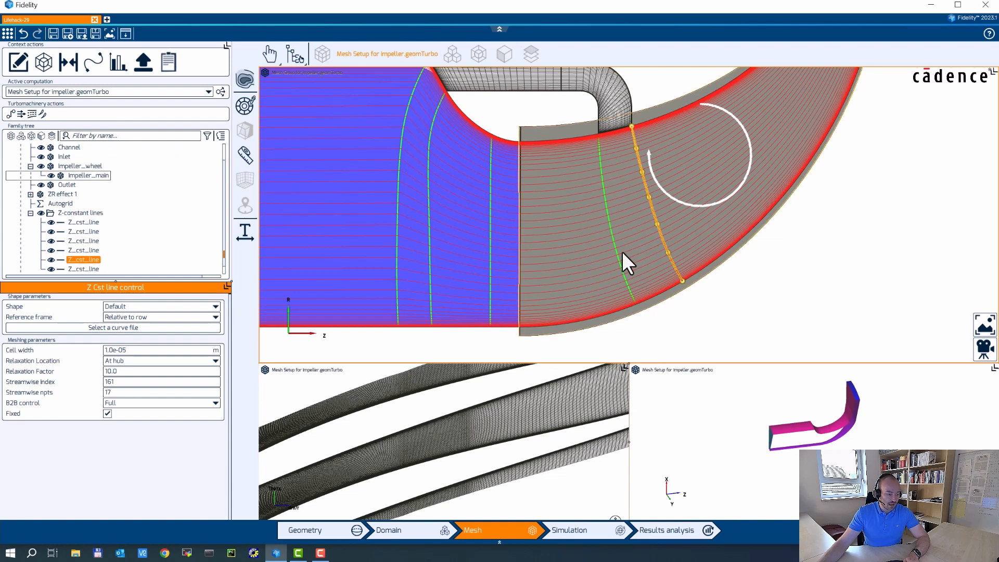
# Change that line's streamwise index from 161 to 133 and reselect the root mesh node.
pyautogui.doubleClick(134, 381)
pyautogui.write('13')
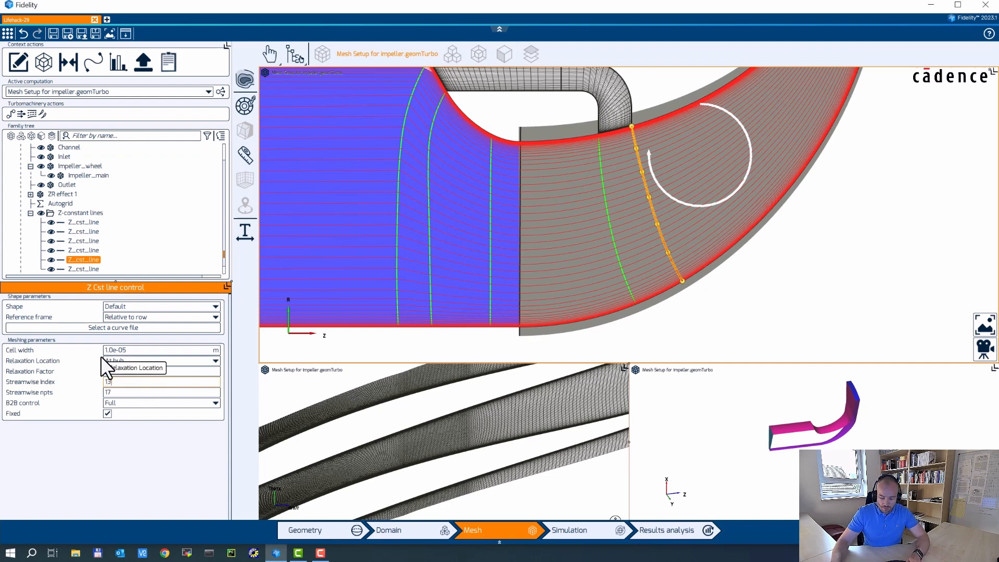
pyautogui.write('3')
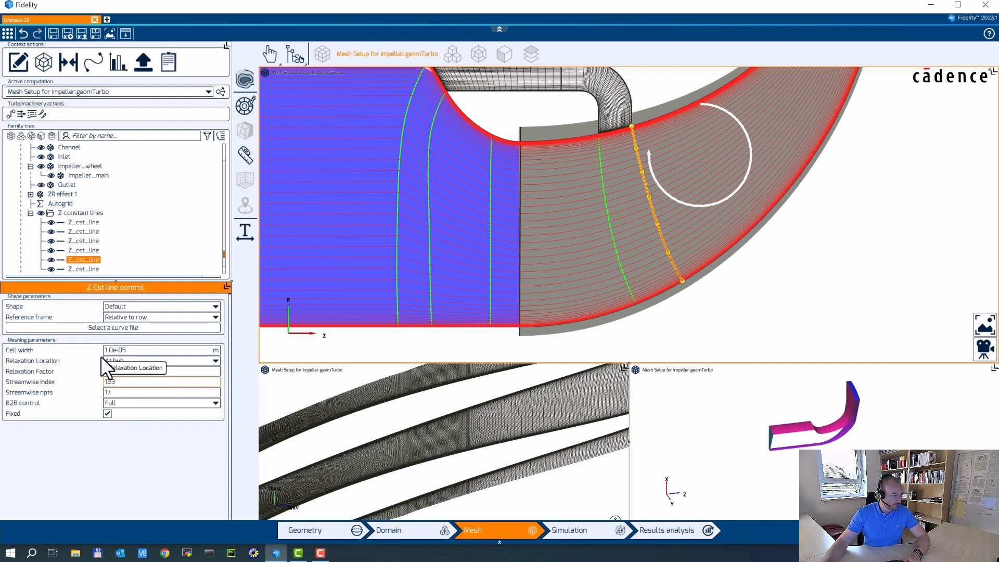
pyautogui.click(32, 212)
pyautogui.click(104, 148)
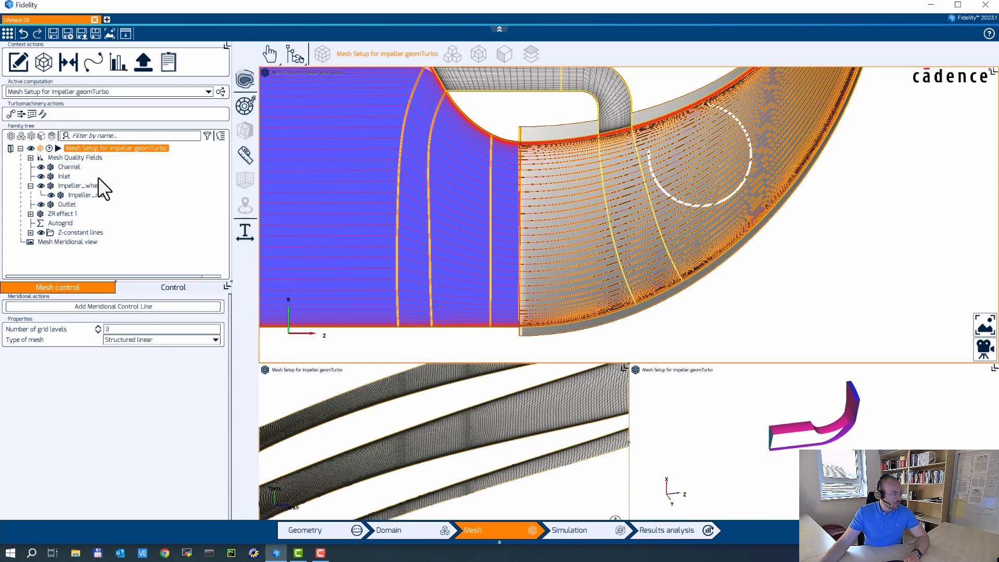
# Save with Ctrl+S, generate the impeller 3D mesh including the ZR cavity, and maximize the 3D viewport.
pyautogui.click(100, 196)
pyautogui.hotkey('ctrl', 's')
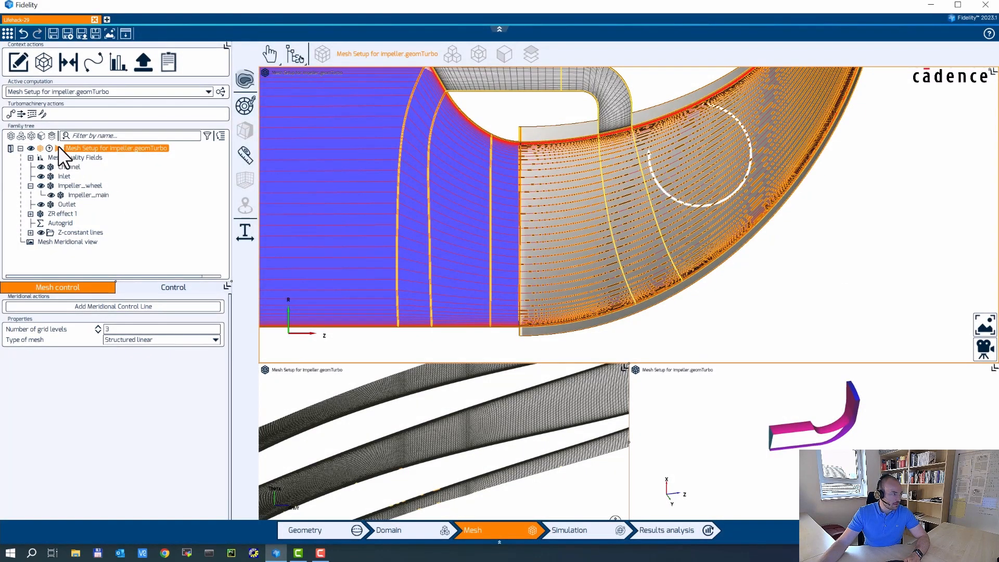
pyautogui.click(58, 148)
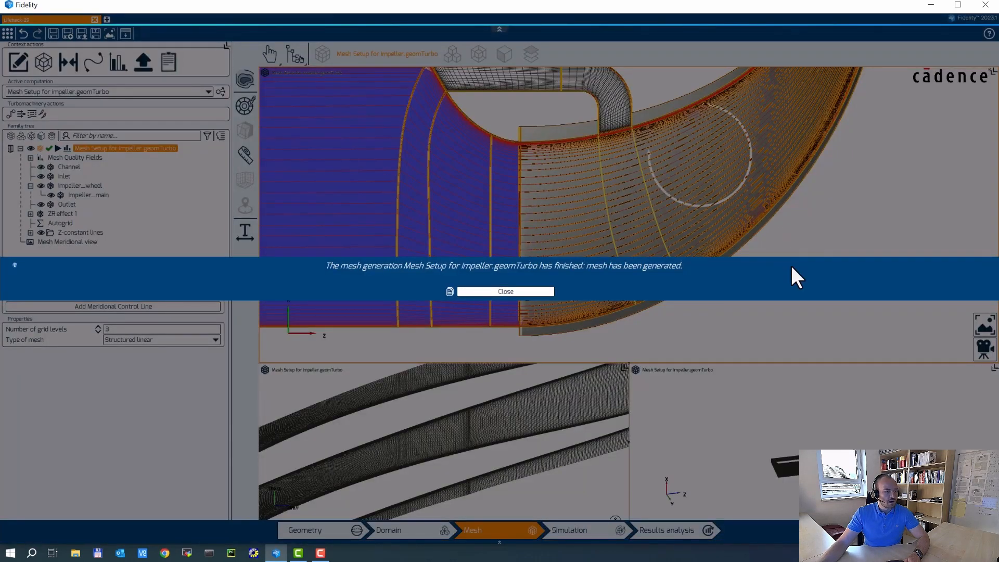
pyautogui.click(519, 291)
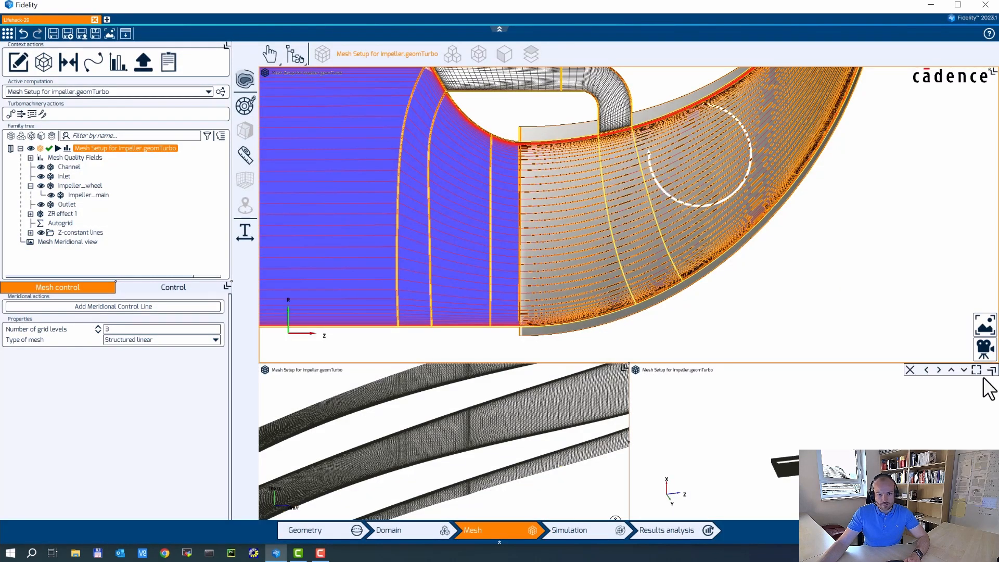
pyautogui.click(977, 370)
pyautogui.moveTo(822, 415); pyautogui.dragTo(525, 256, button='middle')
pyautogui.scroll(10, 652, 331)
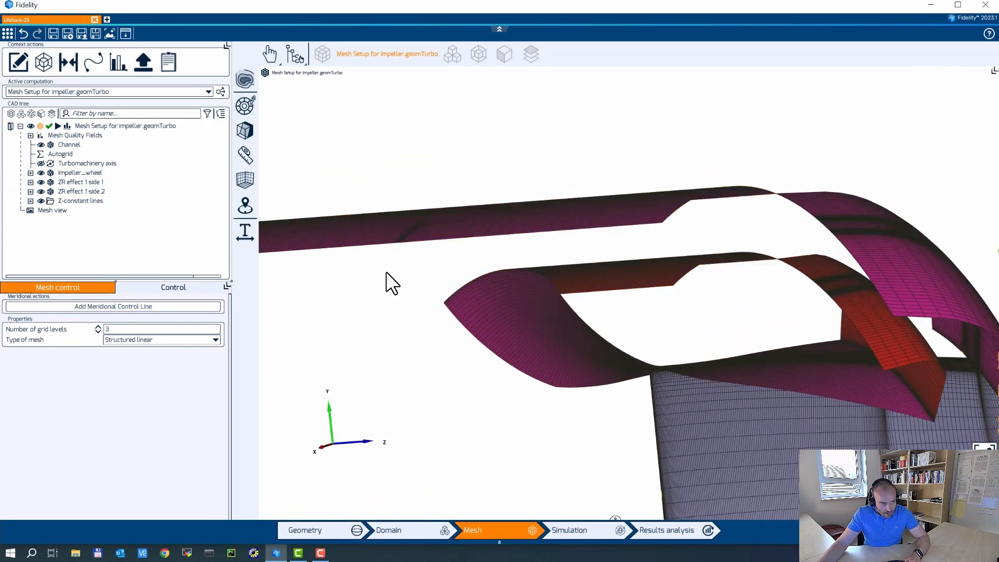
pyautogui.moveTo(552, 247); pyautogui.dragTo(529, 246, button='middle')
pyautogui.moveTo(811, 296); pyautogui.dragTo(531, 279, button='middle')
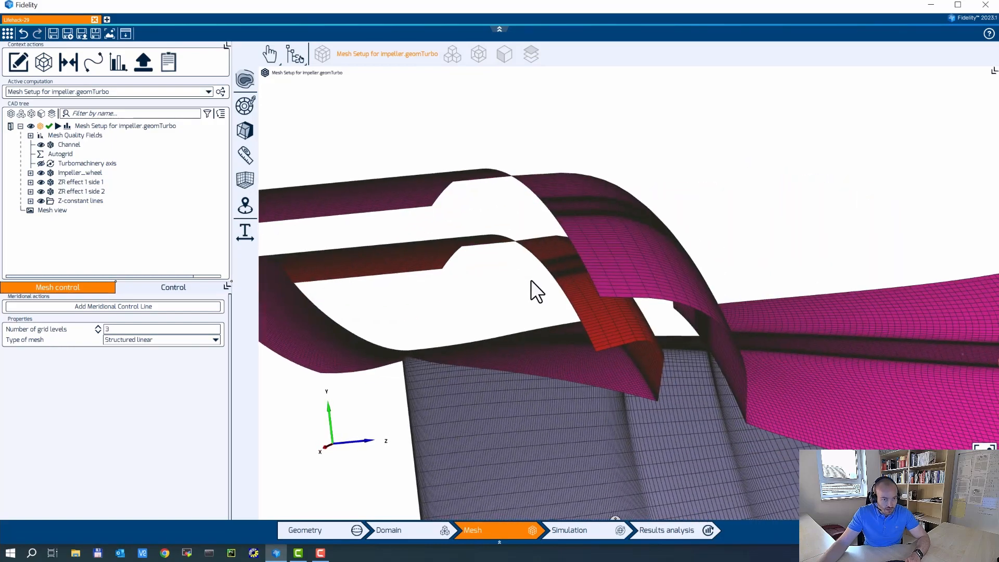
pyautogui.moveTo(598, 292); pyautogui.dragTo(492, 253, button='middle')
pyautogui.moveTo(703, 336); pyautogui.dragTo(633, 195, button='middle')
pyautogui.scroll(4, 593, 217)
pyautogui.scroll(3, 610, 164)
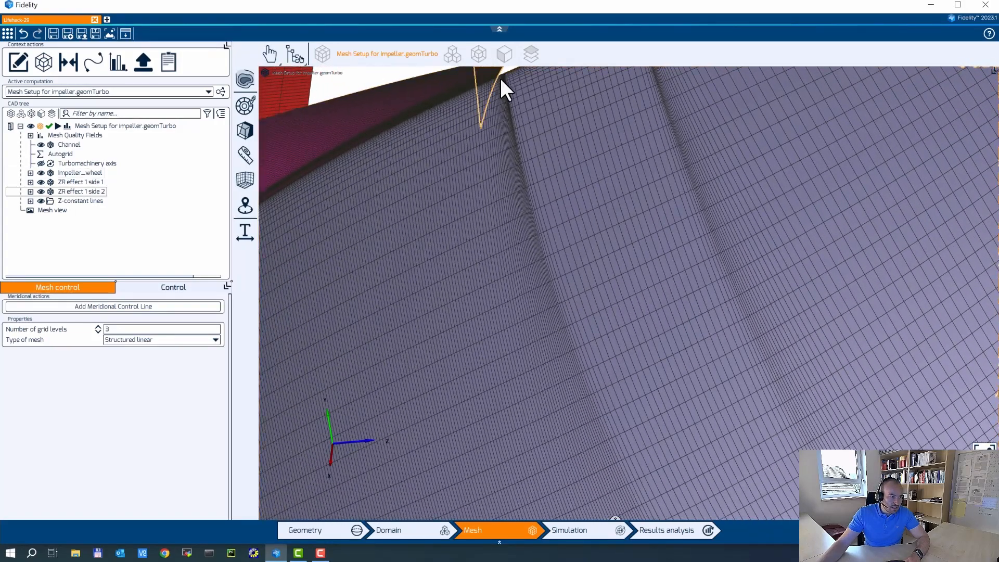
pyautogui.scroll(4, 508, 81)
pyautogui.moveTo(508, 80); pyautogui.dragTo(543, 171, button='middle')
pyautogui.scroll(2, 540, 166)
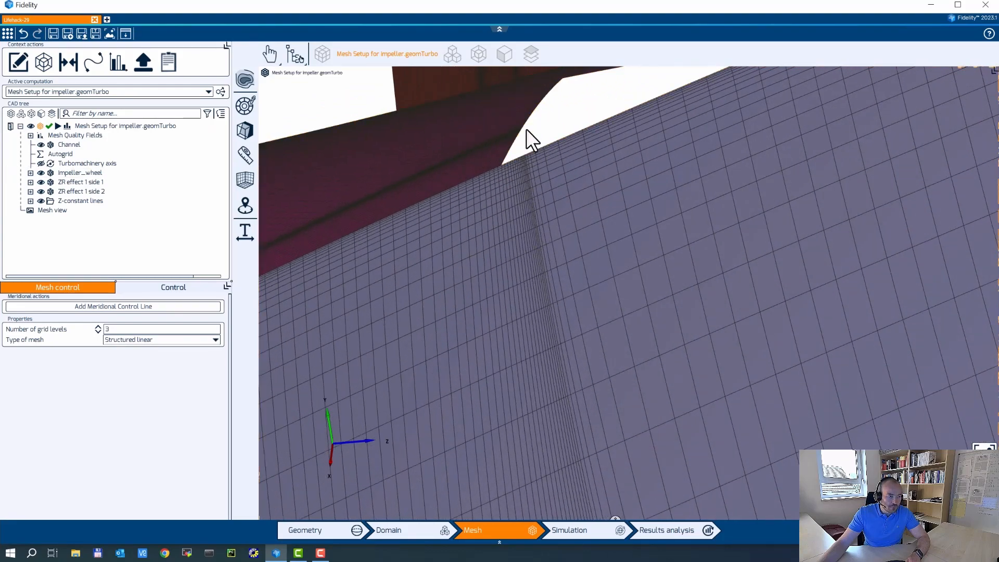
pyautogui.scroll(-5, 526, 123)
pyautogui.moveTo(595, 298); pyautogui.dragTo(542, 142, button='middle')
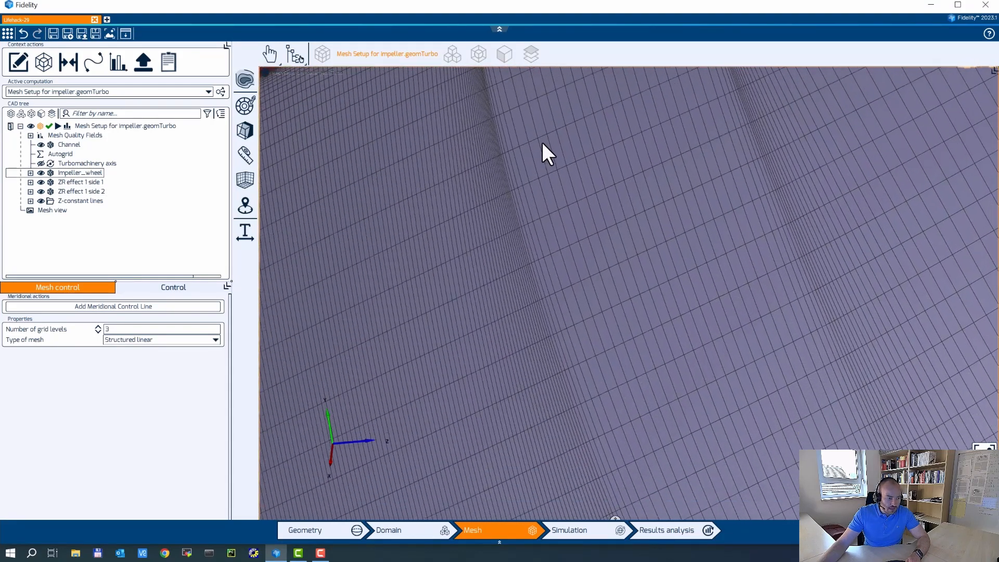
pyautogui.scroll(-1, 631, 263)
pyautogui.moveTo(711, 345); pyautogui.dragTo(635, 149, button='middle')
pyautogui.scroll(-3, 636, 149)
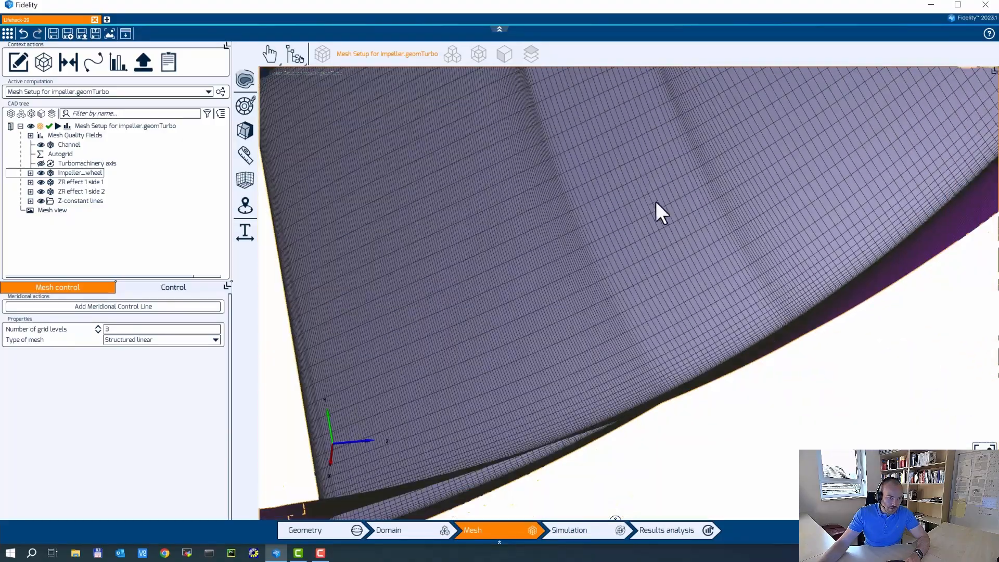
pyautogui.moveTo(656, 202); pyautogui.dragTo(697, 300, button='middle')
pyautogui.moveTo(621, 429); pyautogui.dragTo(665, 235, button='middle')
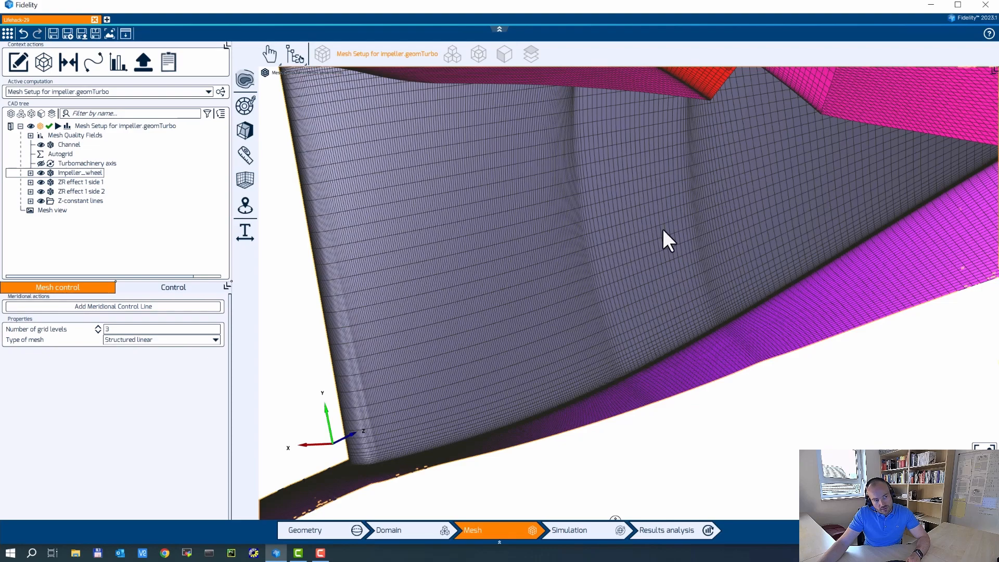
pyautogui.moveTo(652, 207); pyautogui.dragTo(669, 234, button='middle')
pyautogui.scroll(-3, 670, 232)
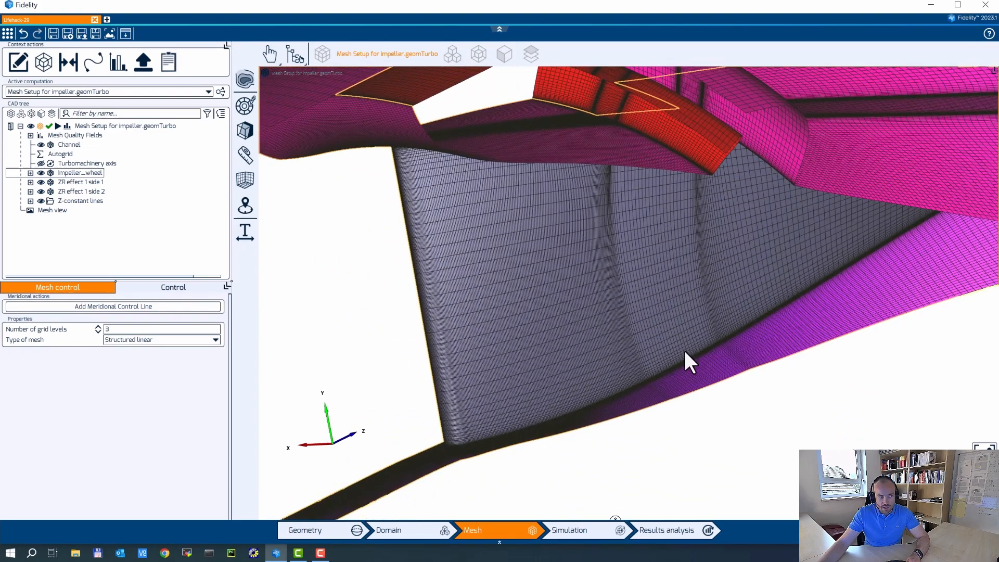
pyautogui.scroll(-5, 670, 229)
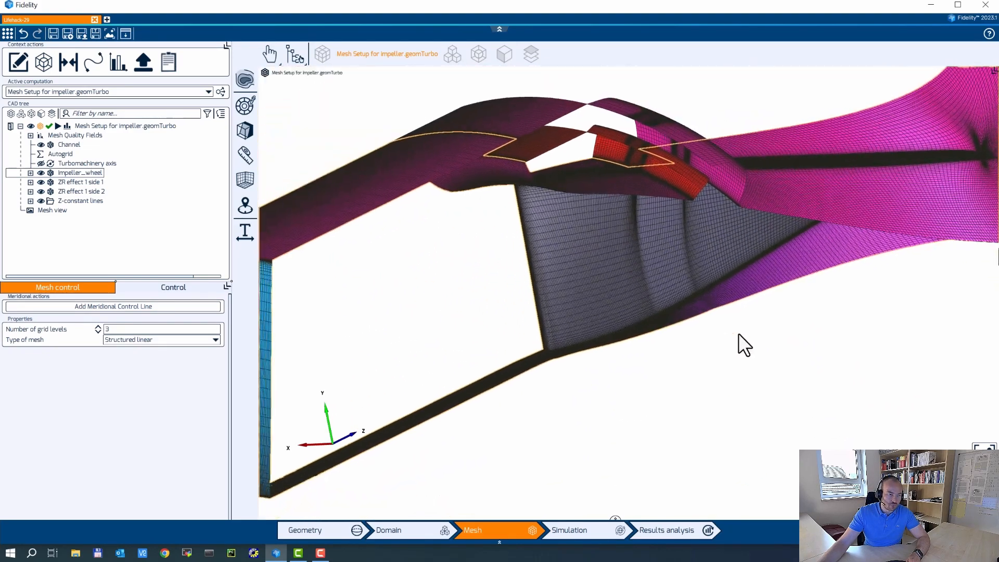
pyautogui.moveTo(739, 333); pyautogui.dragTo(638, 342, button='middle')
pyautogui.scroll(-4, 702, 277)
pyautogui.moveTo(702, 277); pyautogui.dragTo(741, 380, button='middle')
pyautogui.click(739, 324)
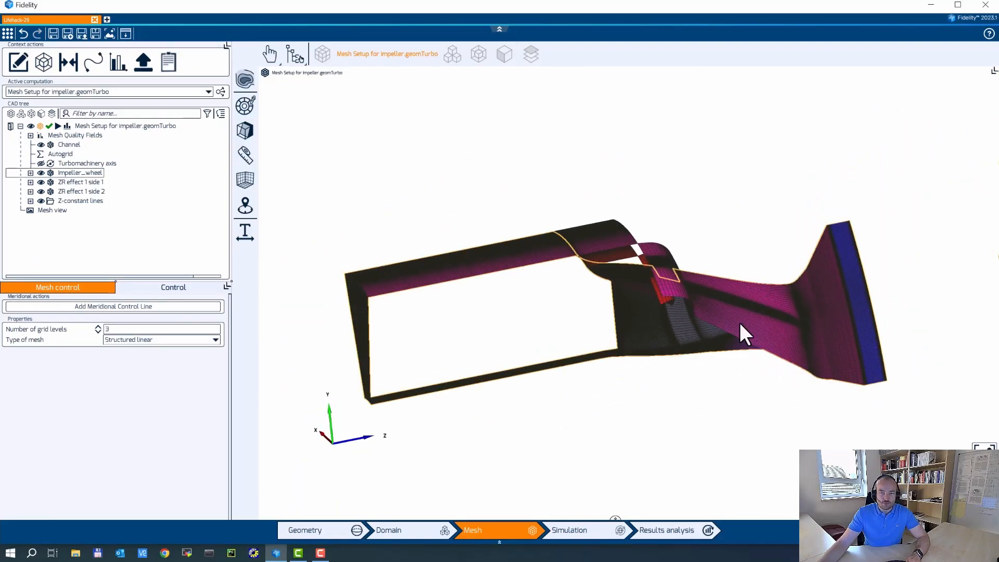
pyautogui.moveTo(698, 312); pyautogui.dragTo(723, 329, button='middle')
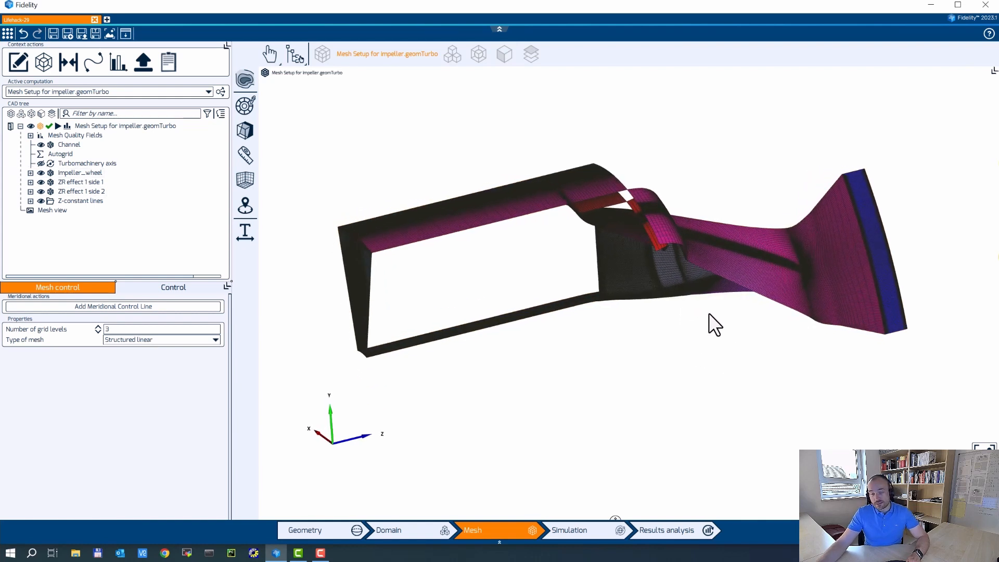